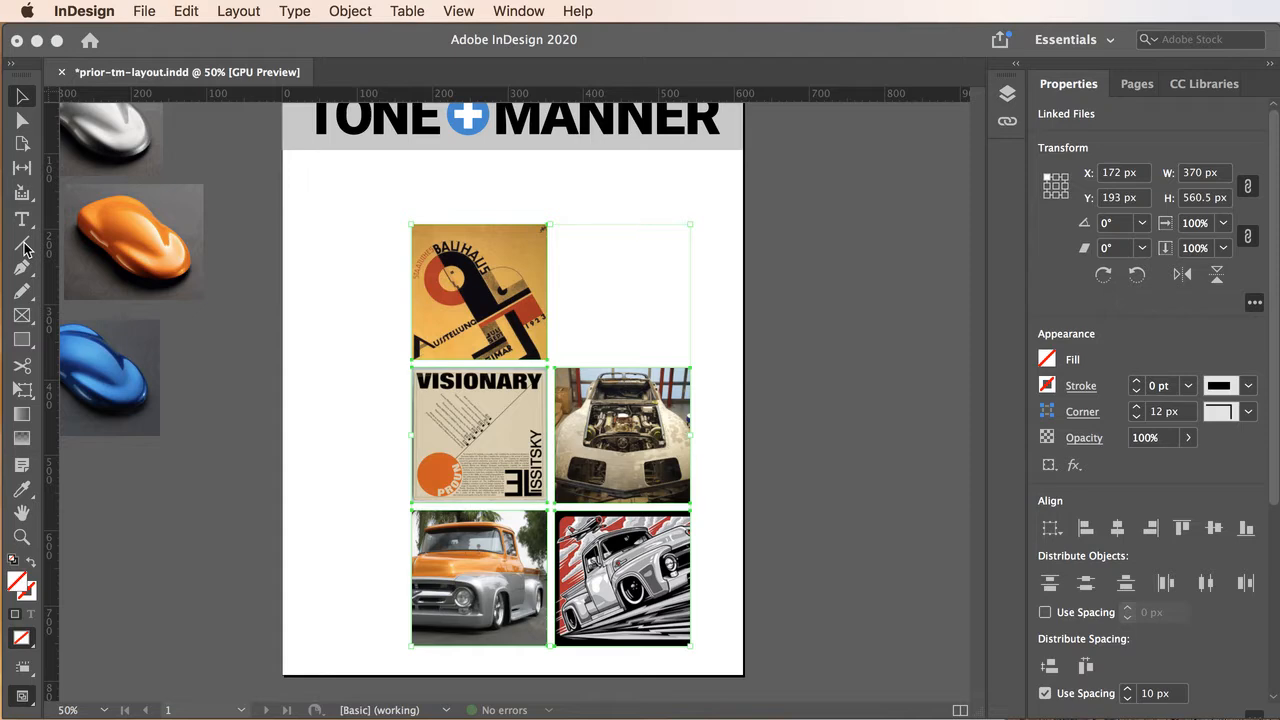
left_click(25, 271)
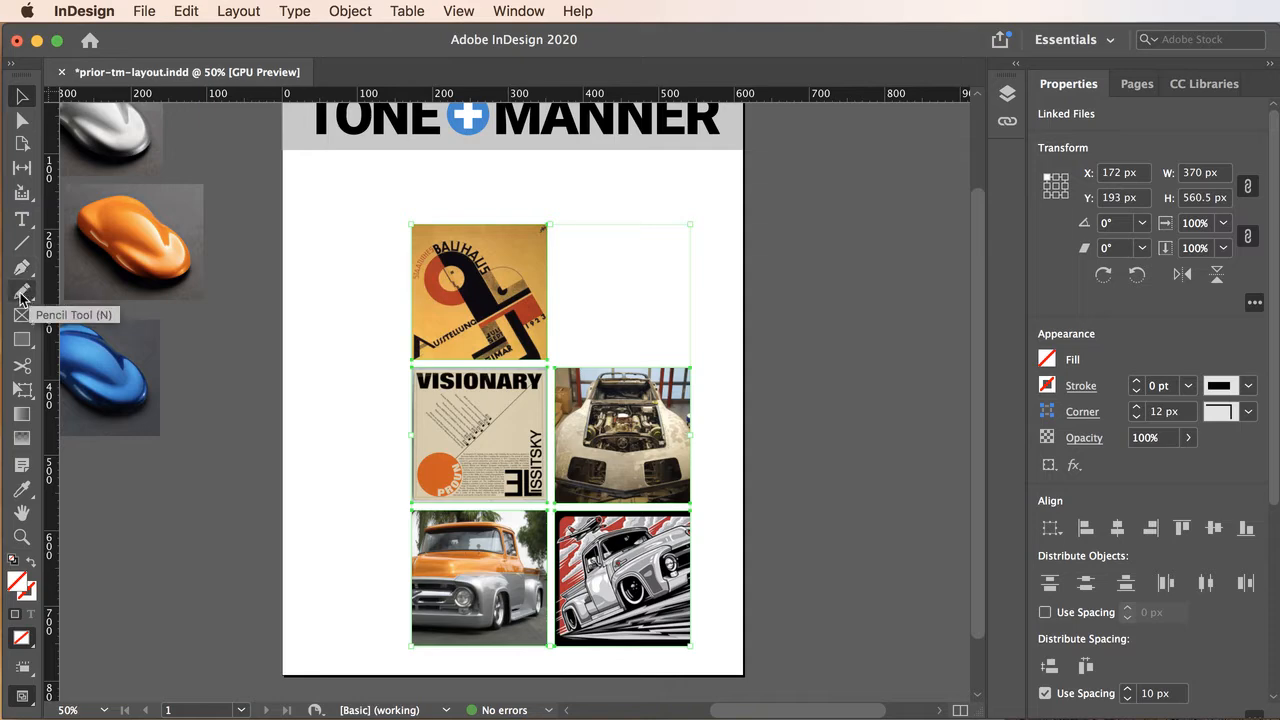
left_click(23, 294)
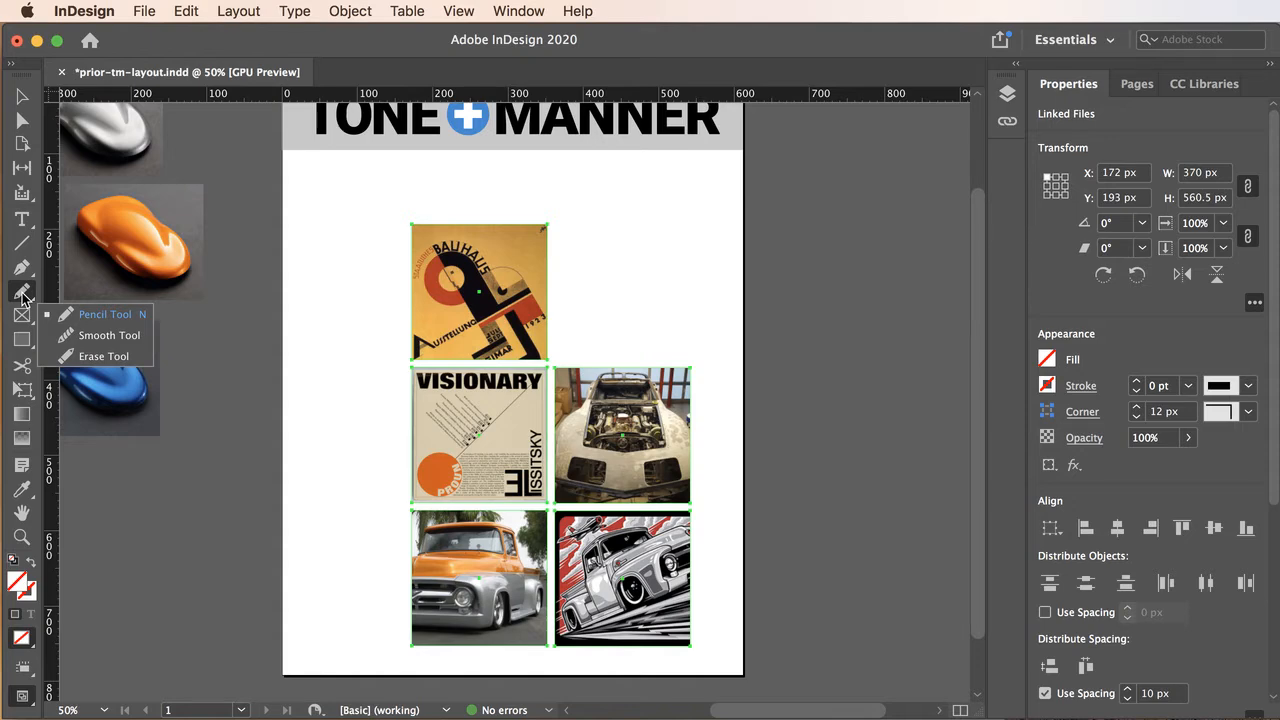
left_click(22, 268)
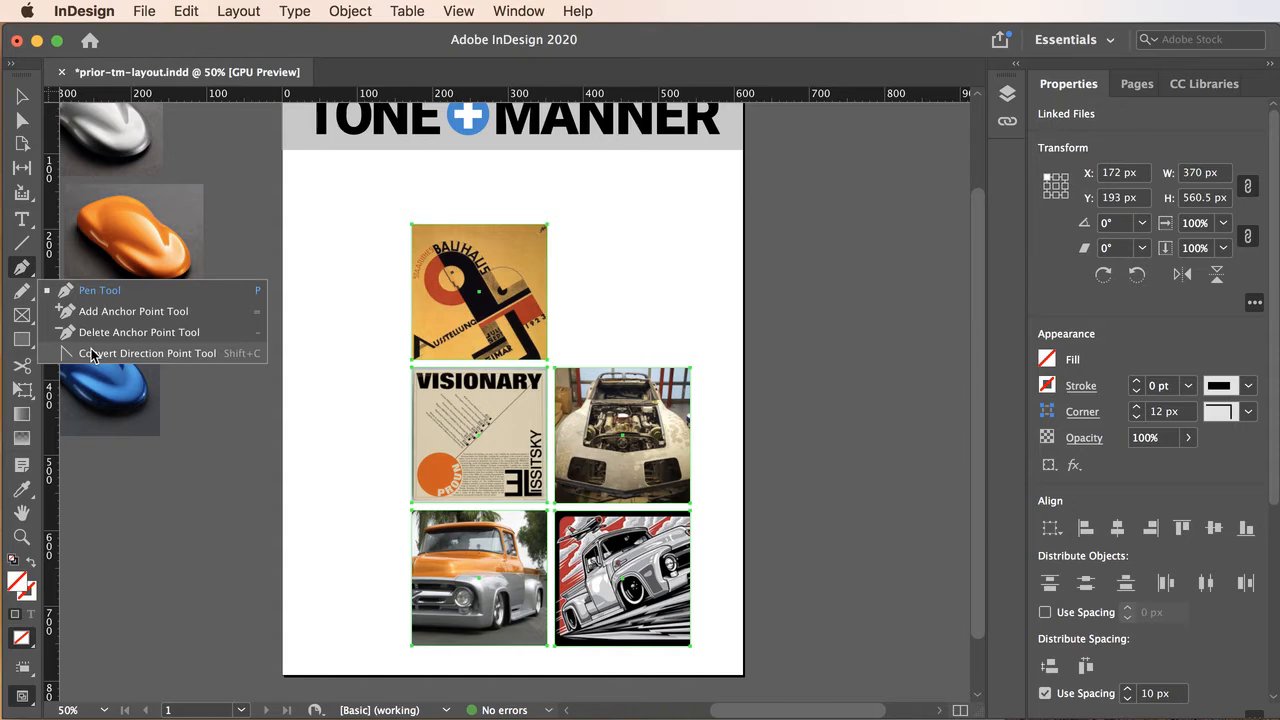
left_click(84, 295)
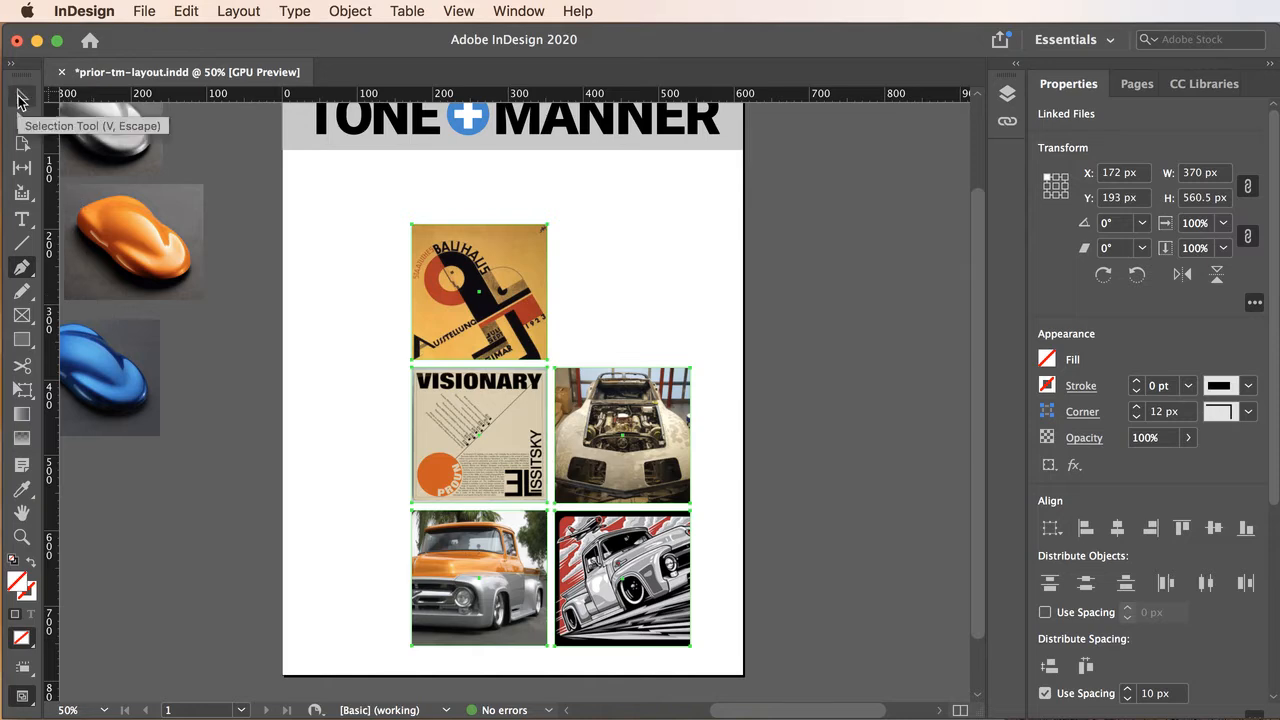
left_click(19, 97)
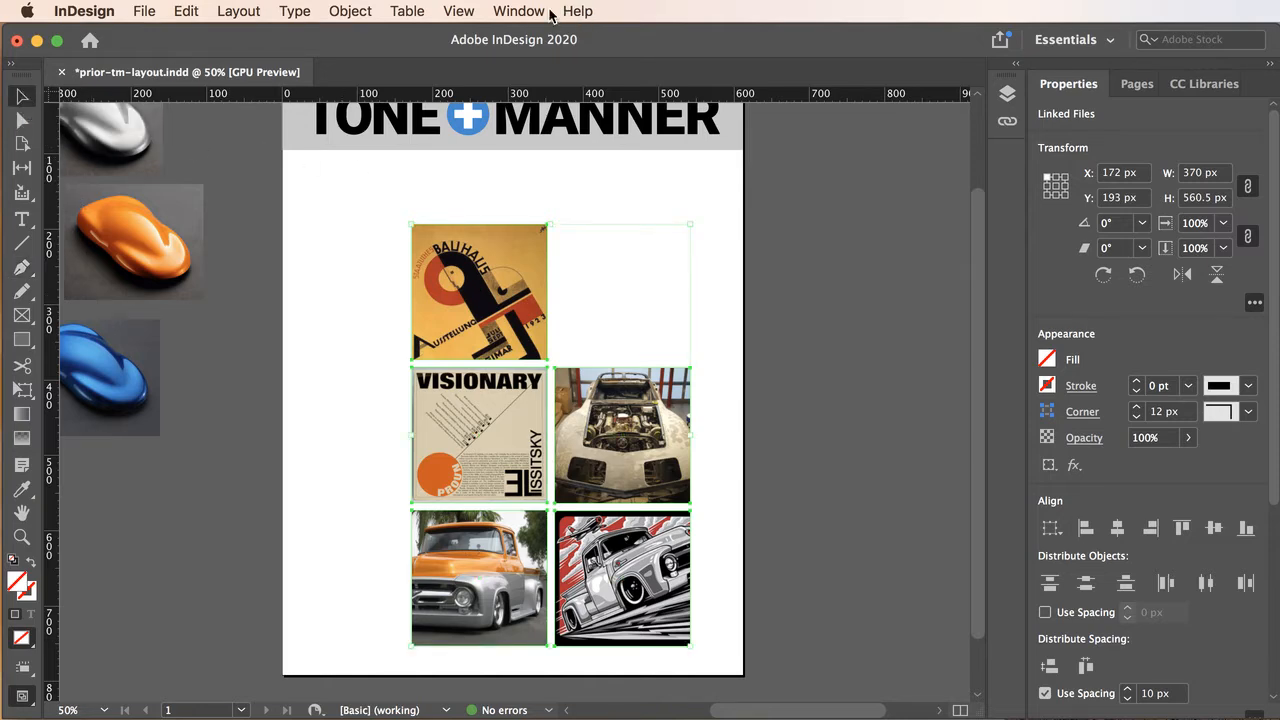
Show the document grid over the page and pasteboard.
left_click(459, 10)
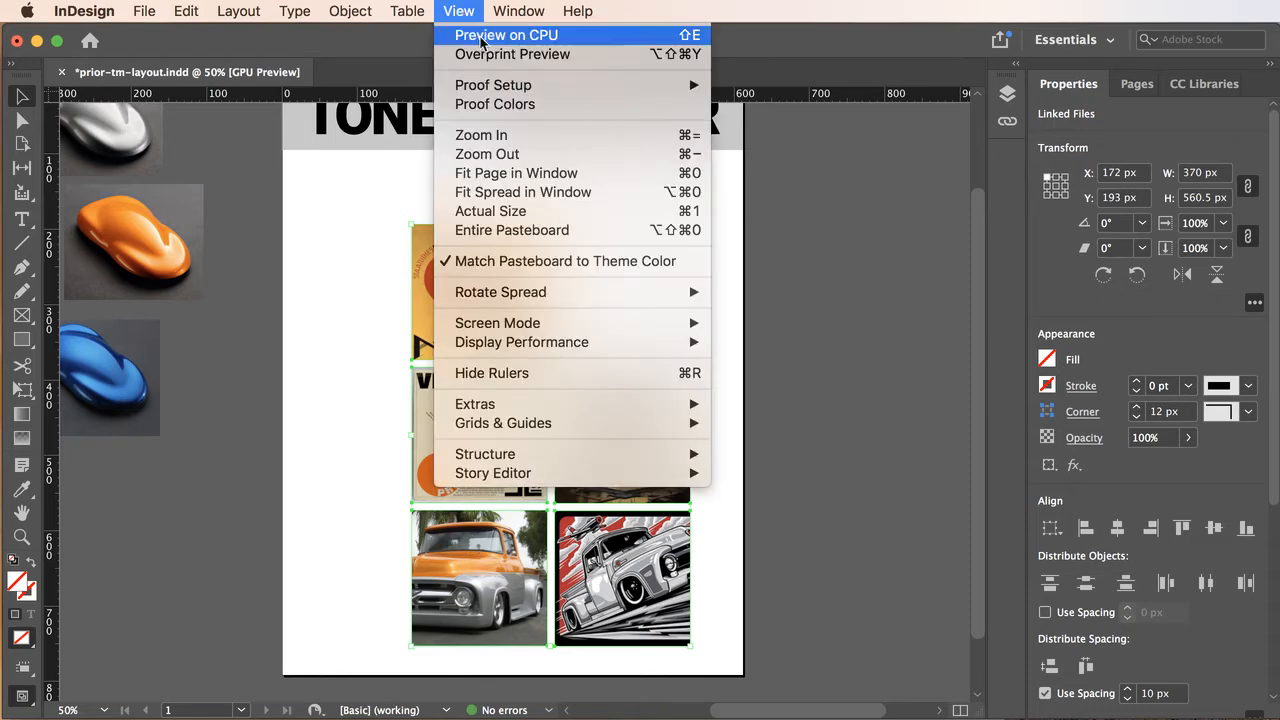
mouse_move(503, 403)
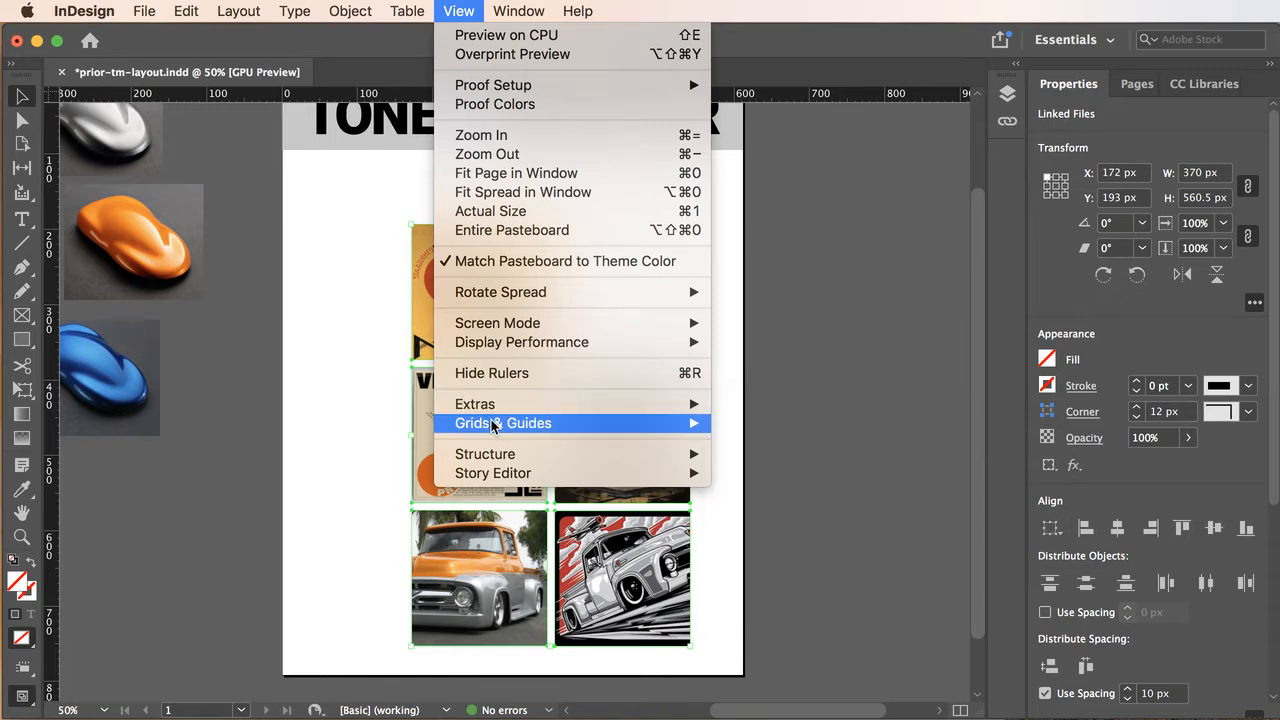
mouse_move(495, 428)
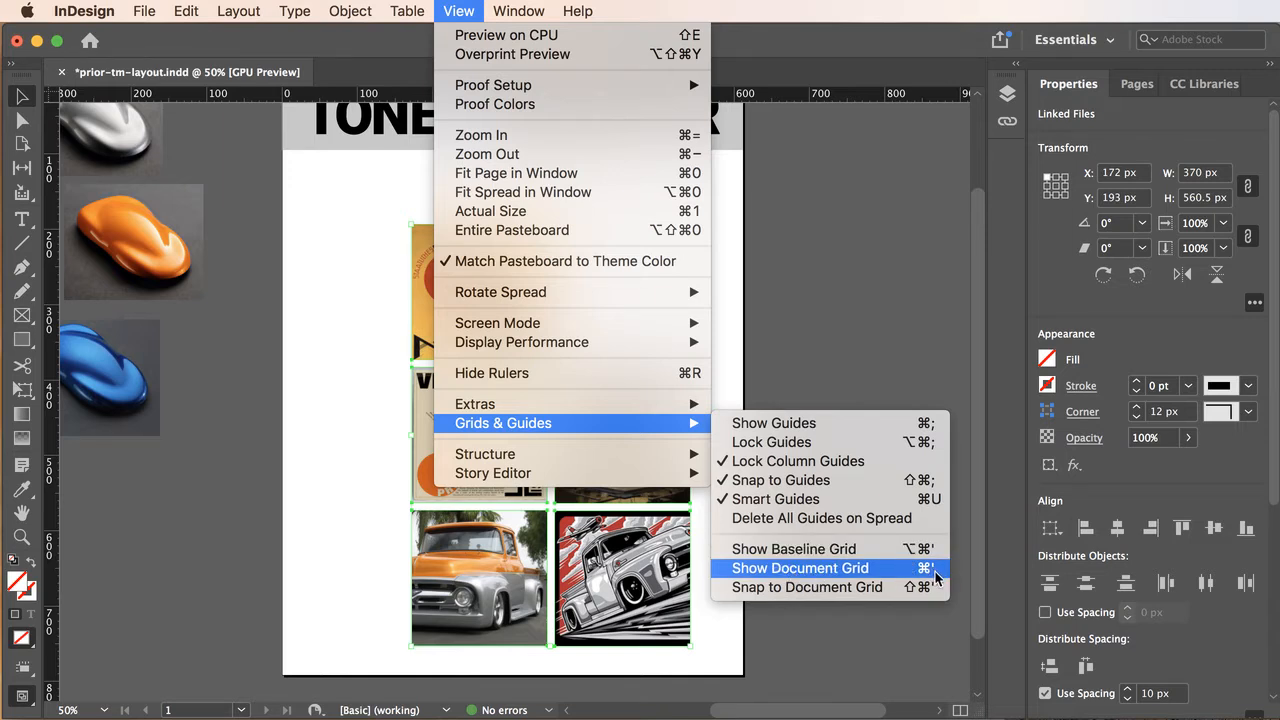
left_click(808, 569)
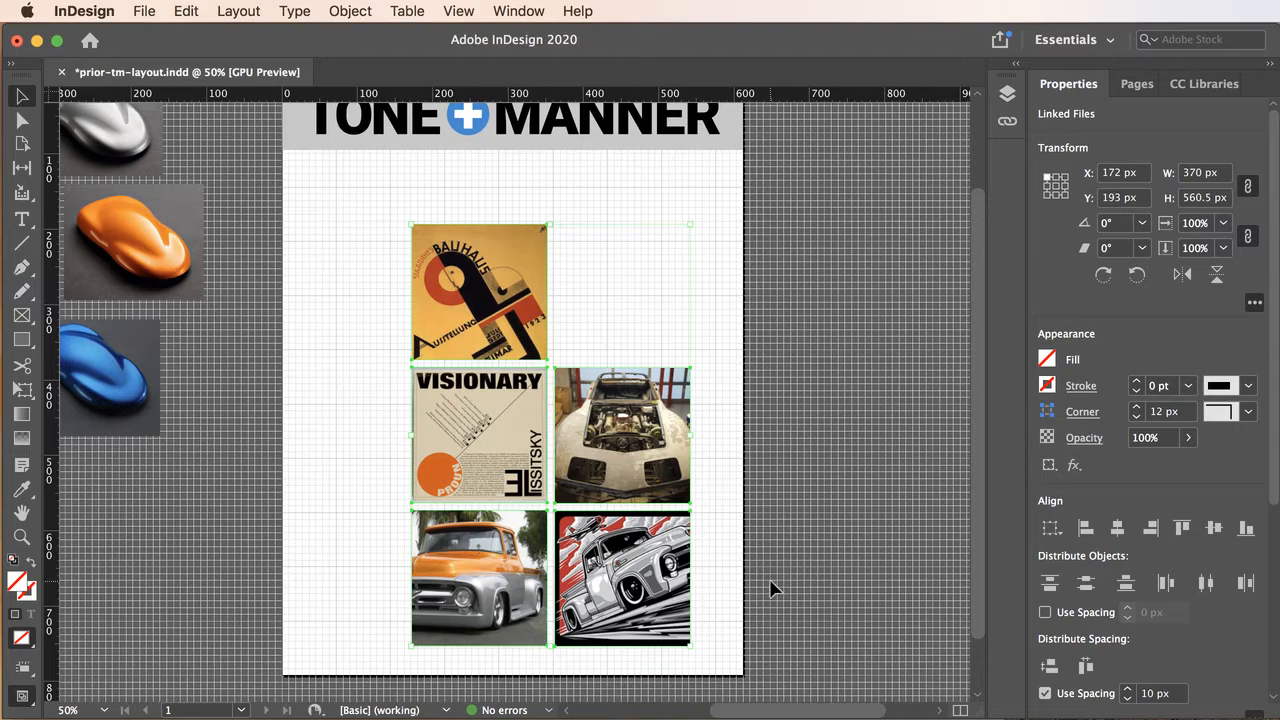
left_click(83, 11)
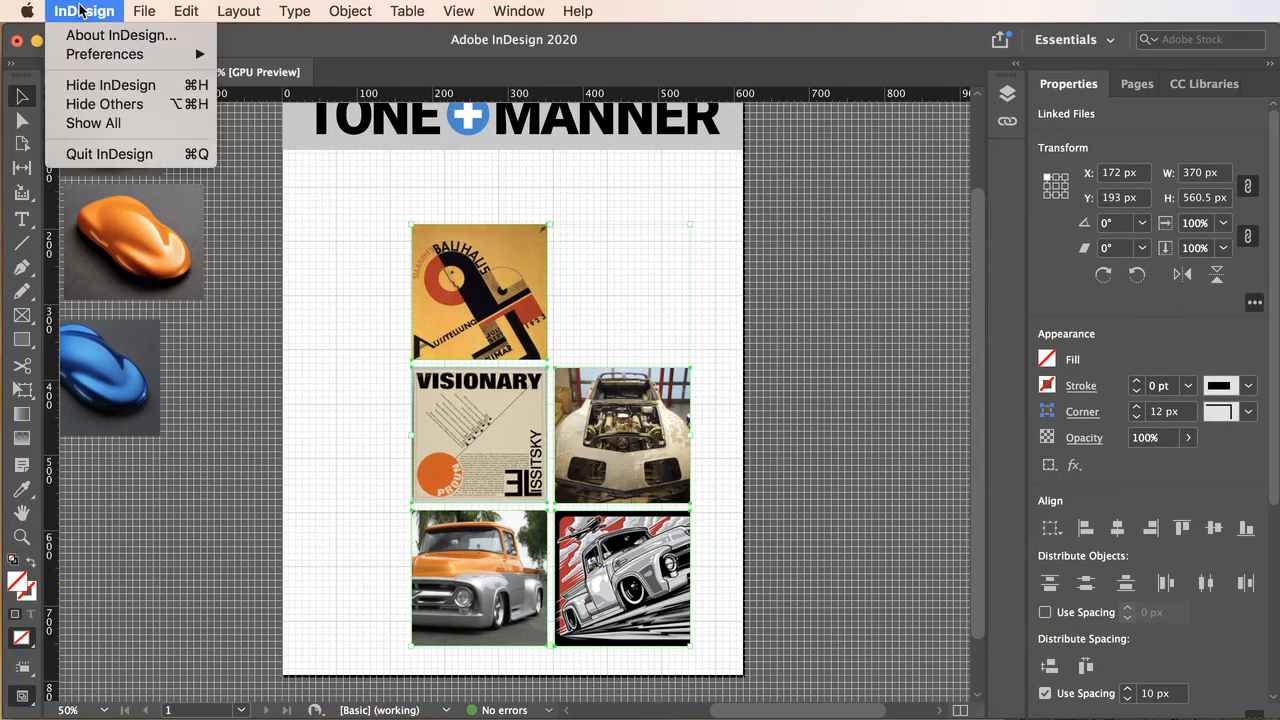
mouse_move(93, 56)
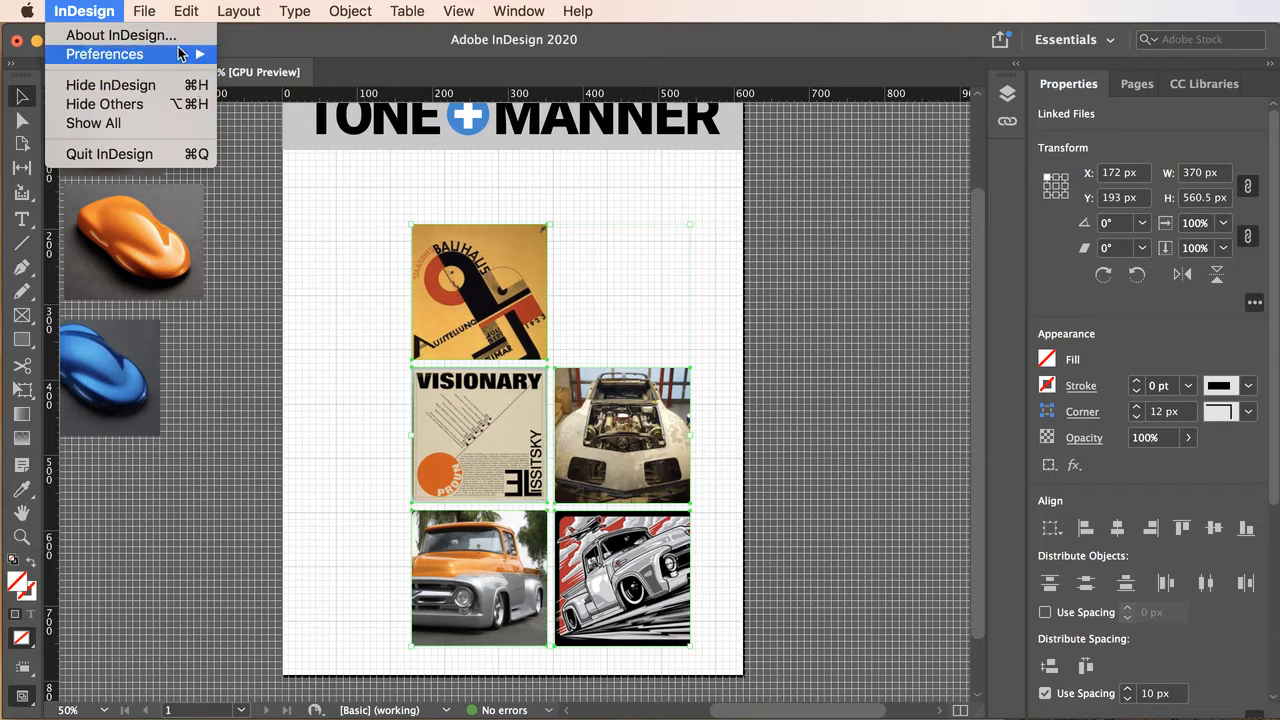
mouse_move(180, 54)
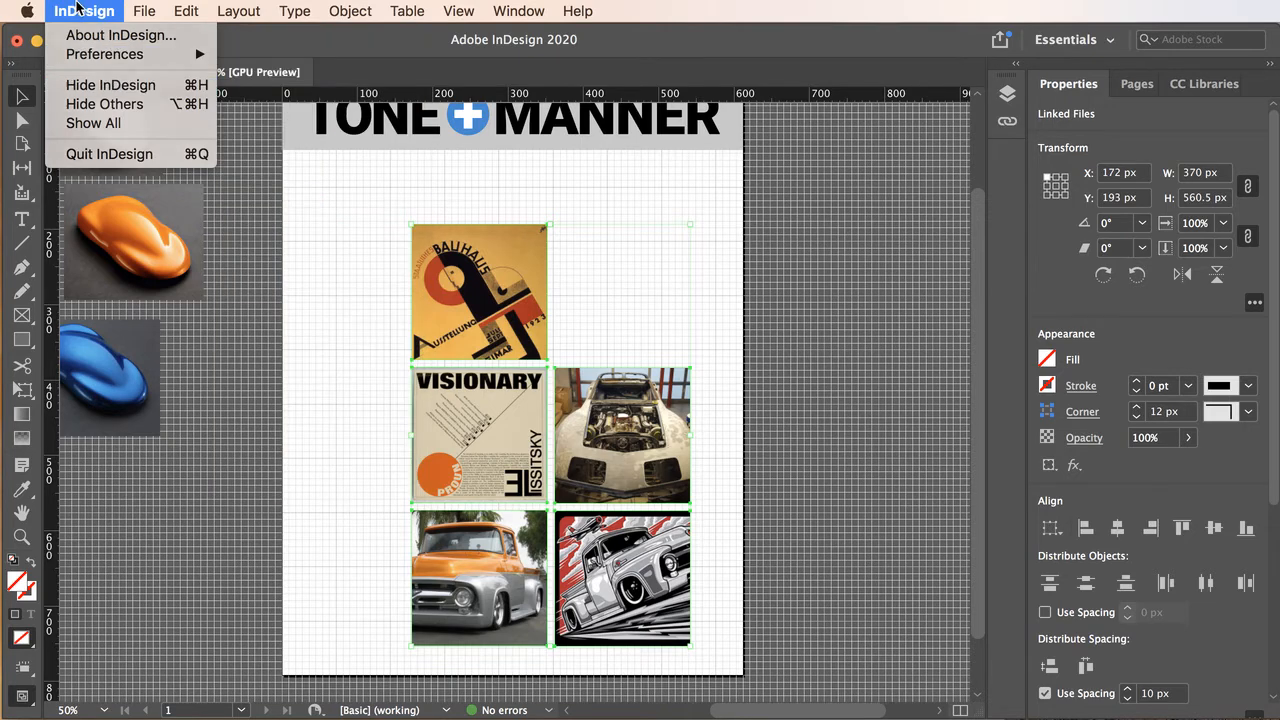
left_click(76, 7)
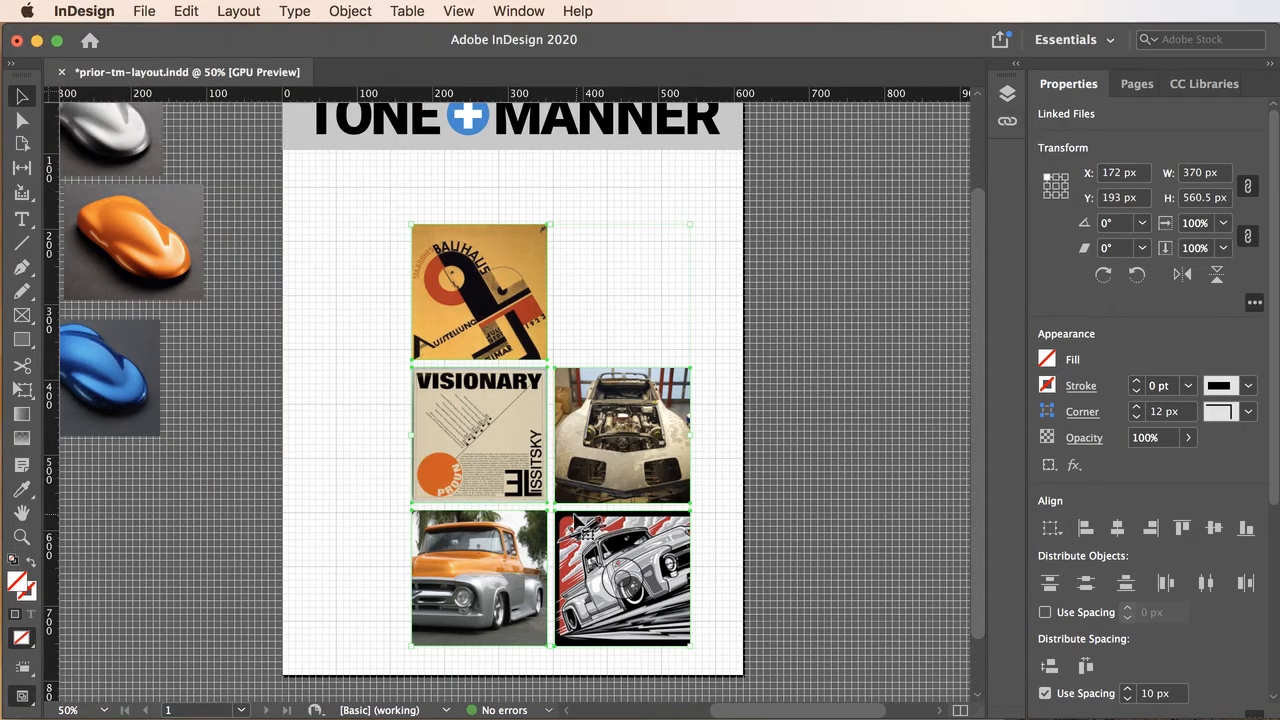
Group the five selected images and move the group down to the page's bottom edge, at about X 217 px, Y 231.5 px.
left_click(512, 571)
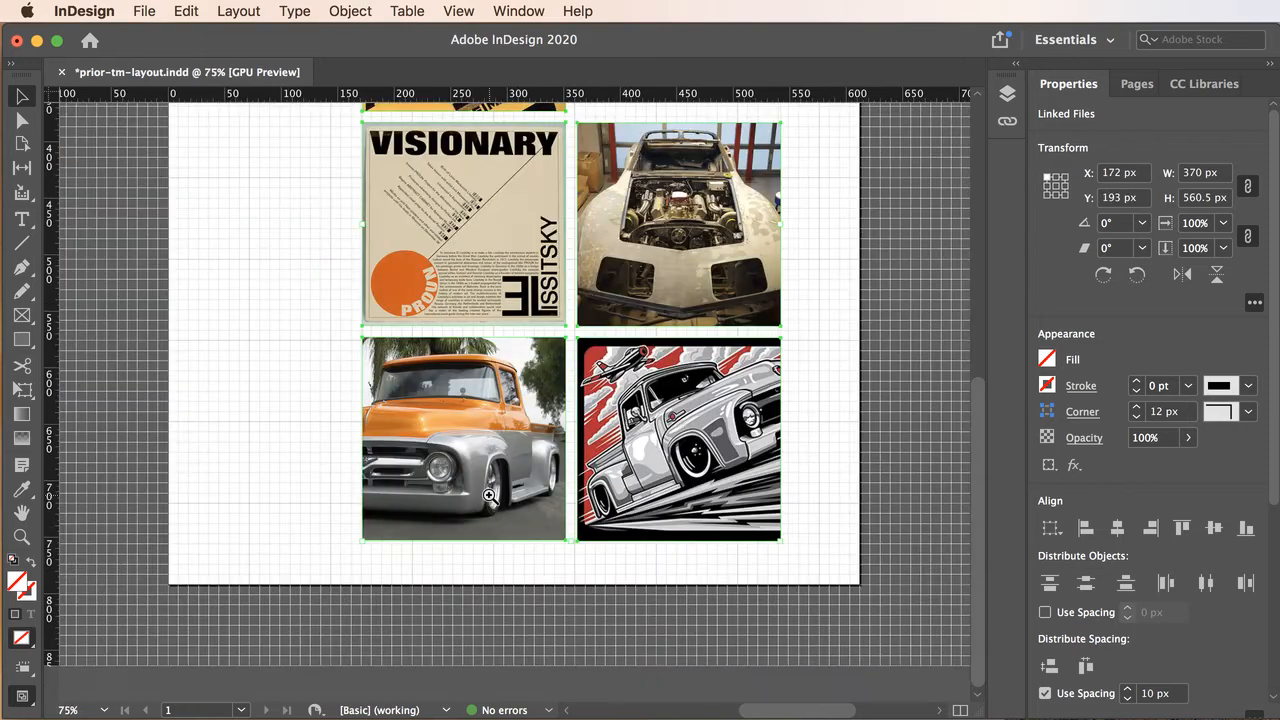
left_click(493, 494)
left_click(497, 457)
left_click_drag(497, 440, 540, 467)
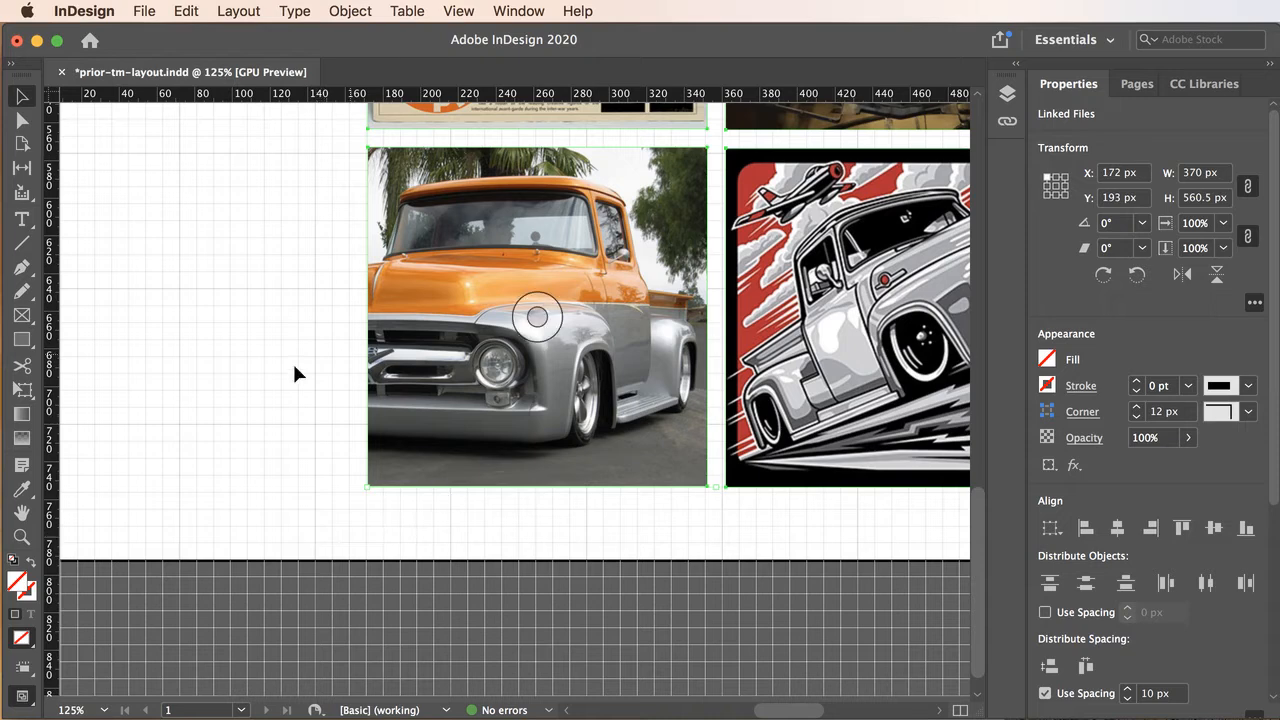
left_click(450, 392)
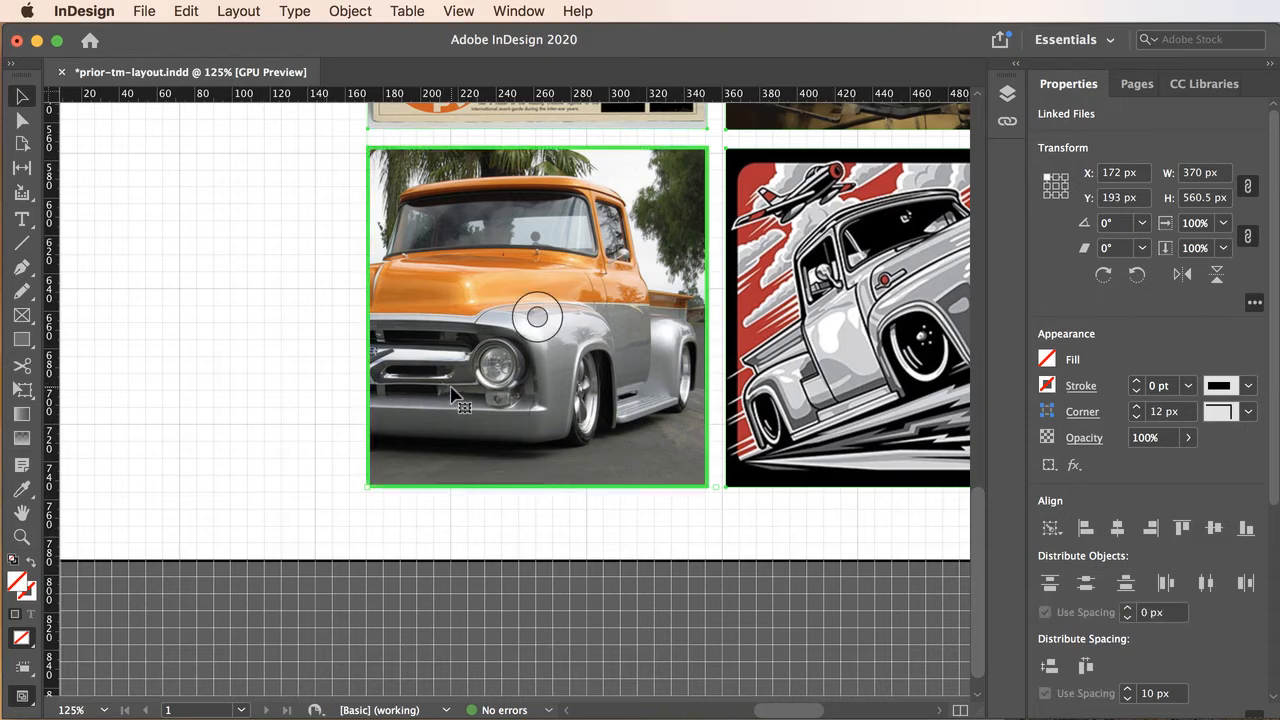
left_click_drag(450, 392, 537, 469)
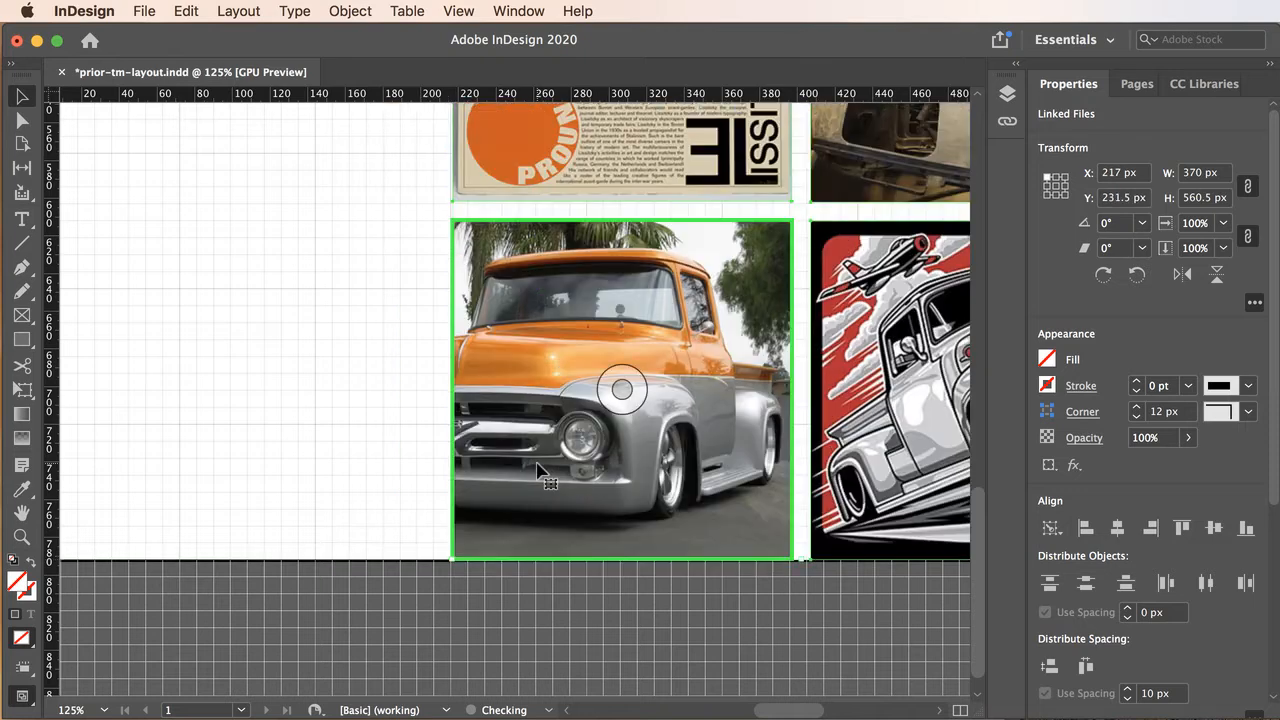
Nudge the image group 1 px left and 1 px down to X 216 px, Y 232.5 px, then deselect it.
left_click(390, 470)
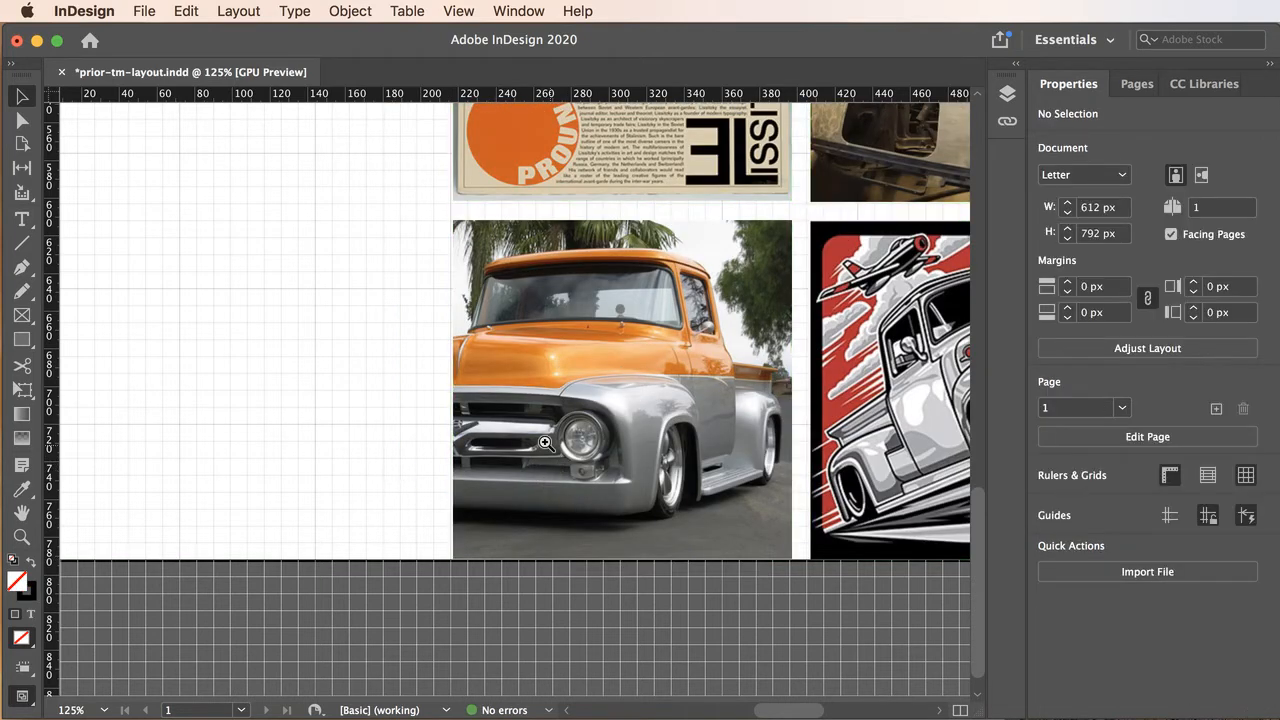
left_click(495, 429, "super")
left_click(479, 442, "super")
left_click(520, 449, "super")
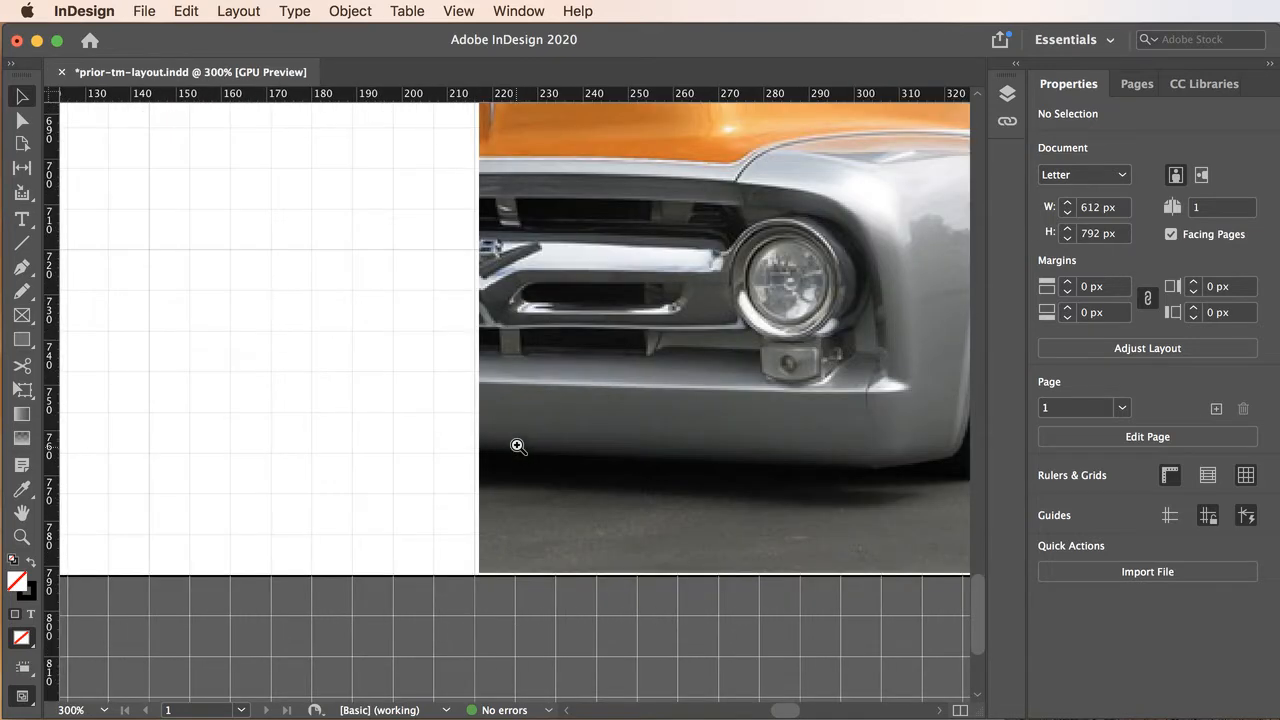
left_click(567, 495)
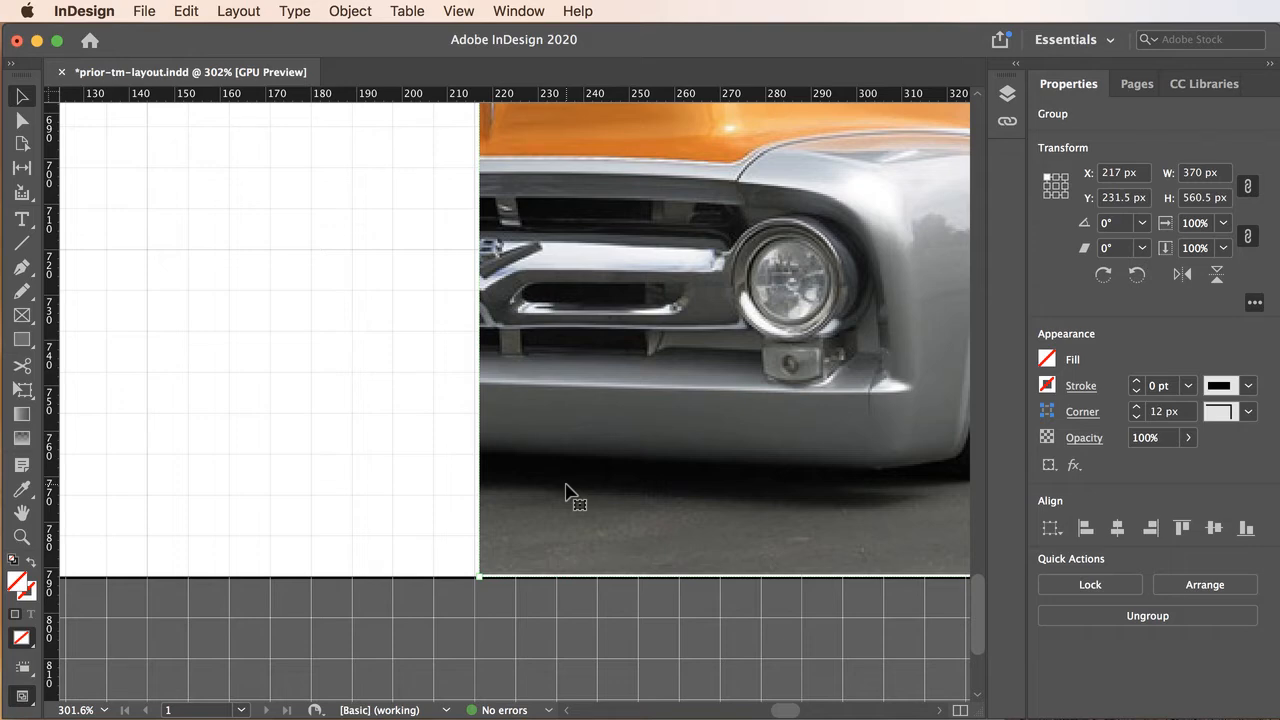
key("Left")
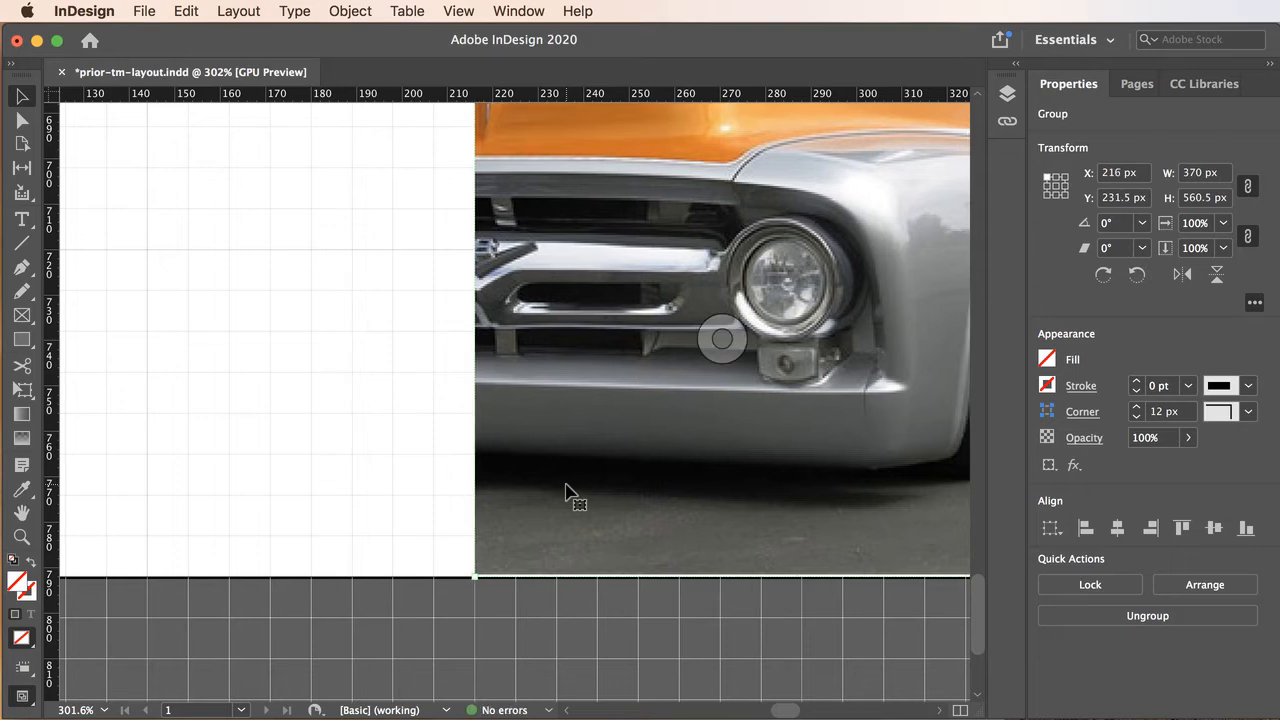
key("Down")
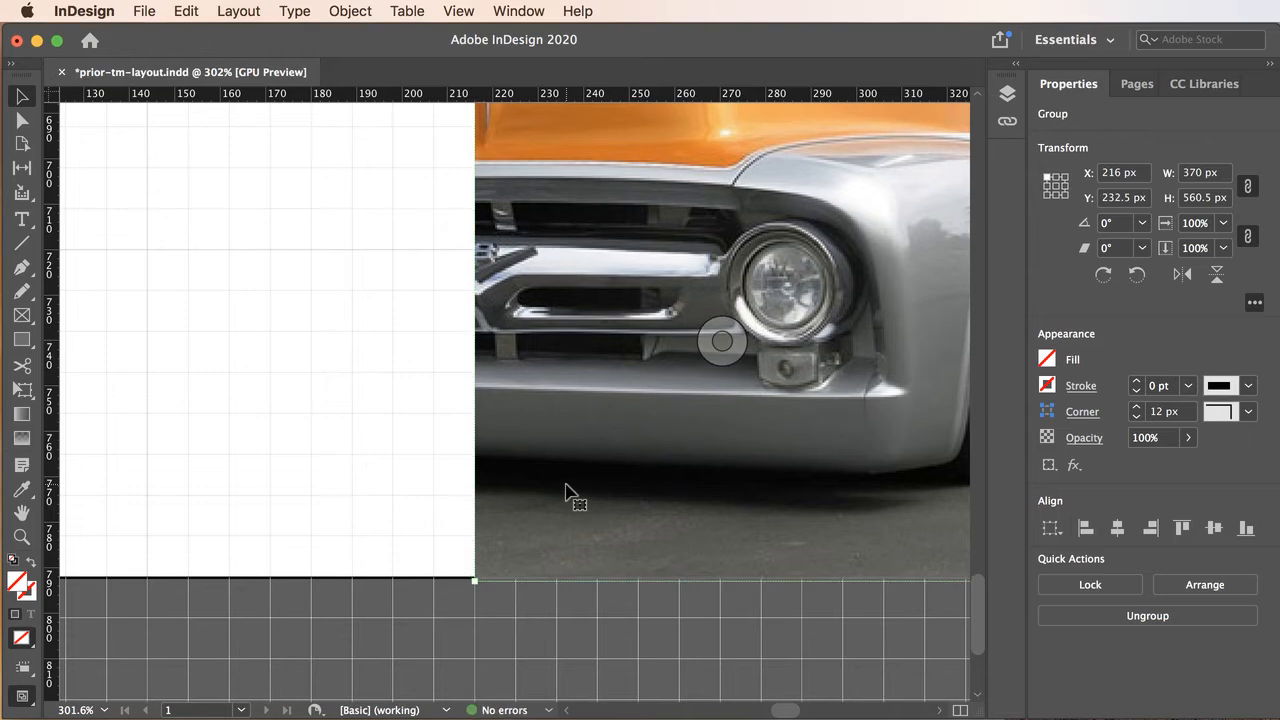
left_click(364, 469)
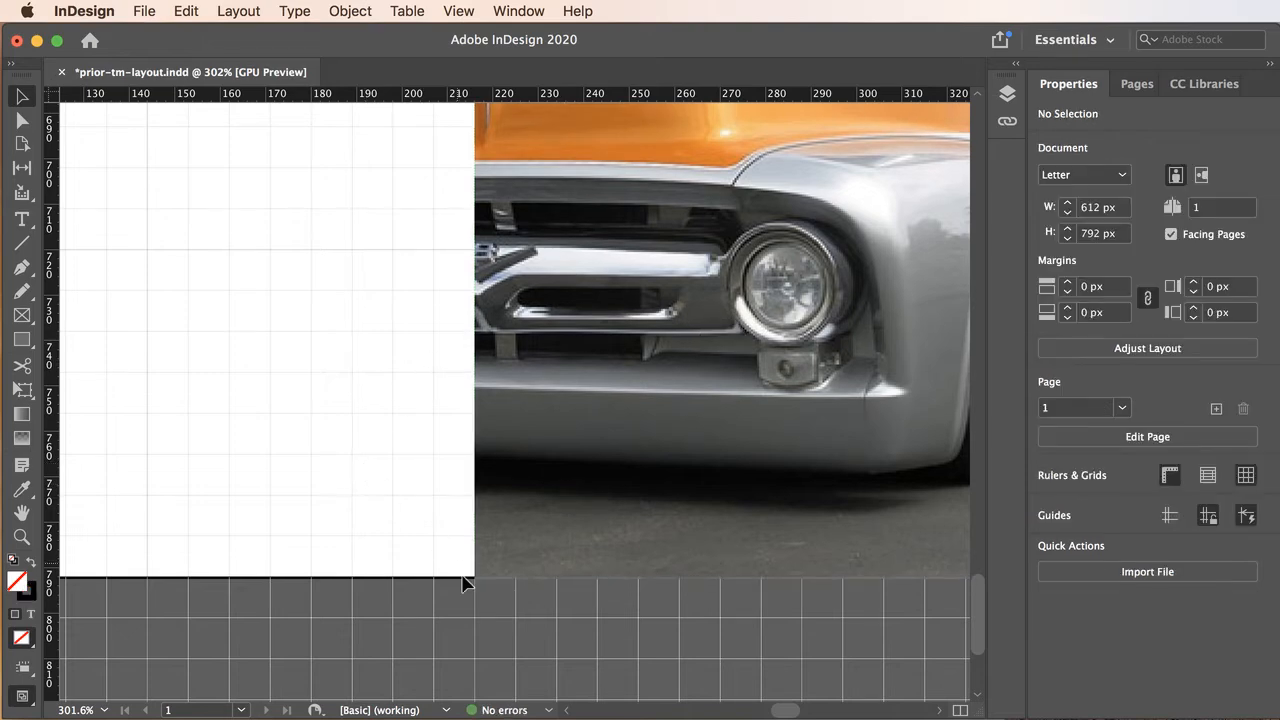
Nudge the image group 1 px up and back down to compare its lower edge with the page edge.
left_click(519, 560)
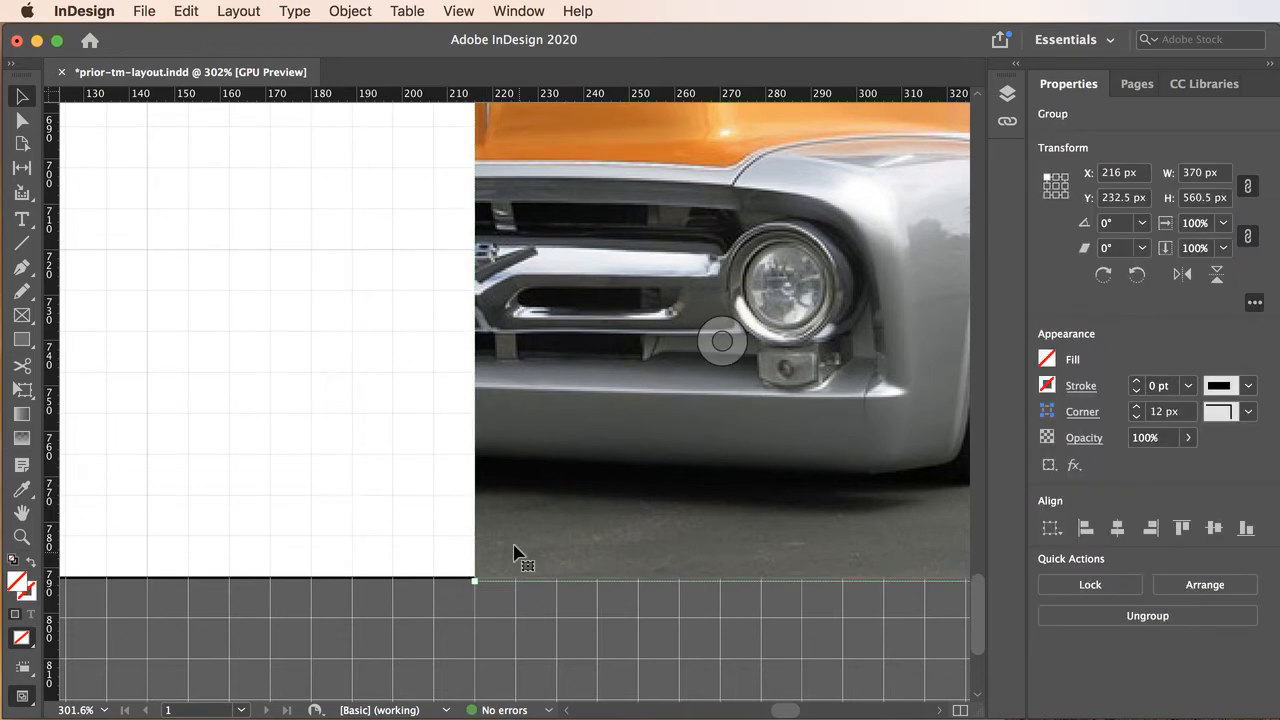
key("Up")
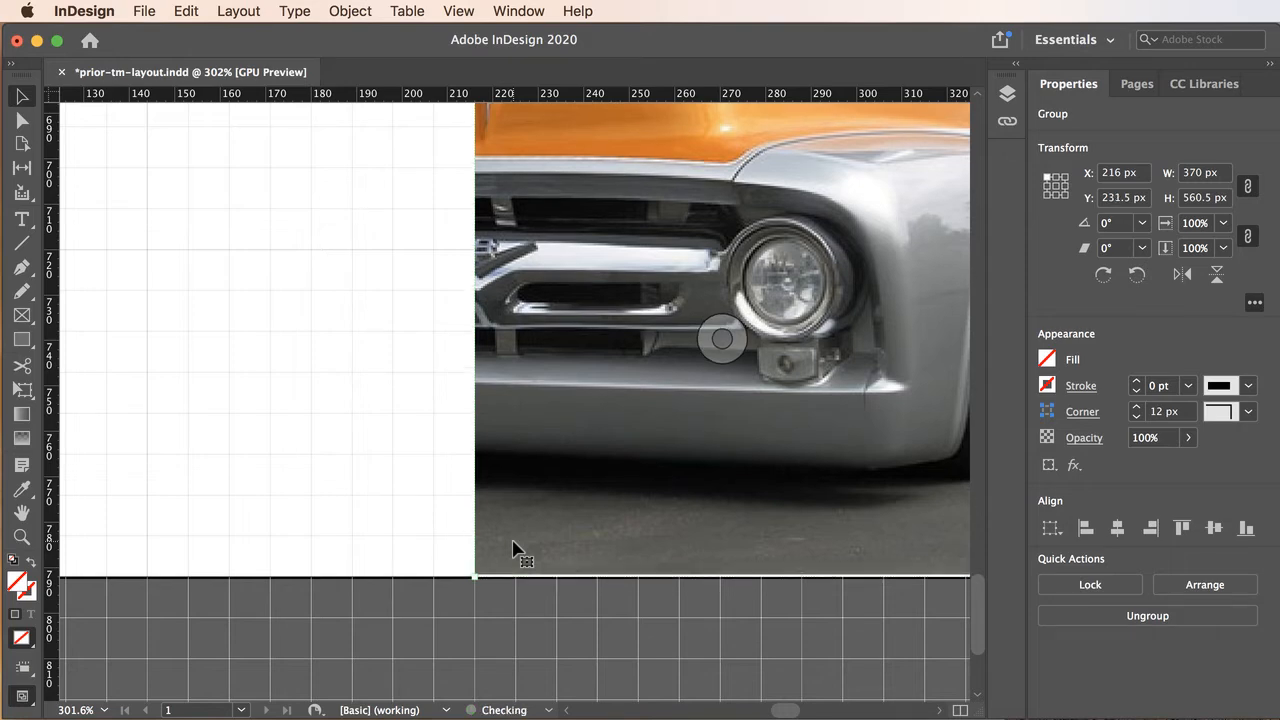
key("Down")
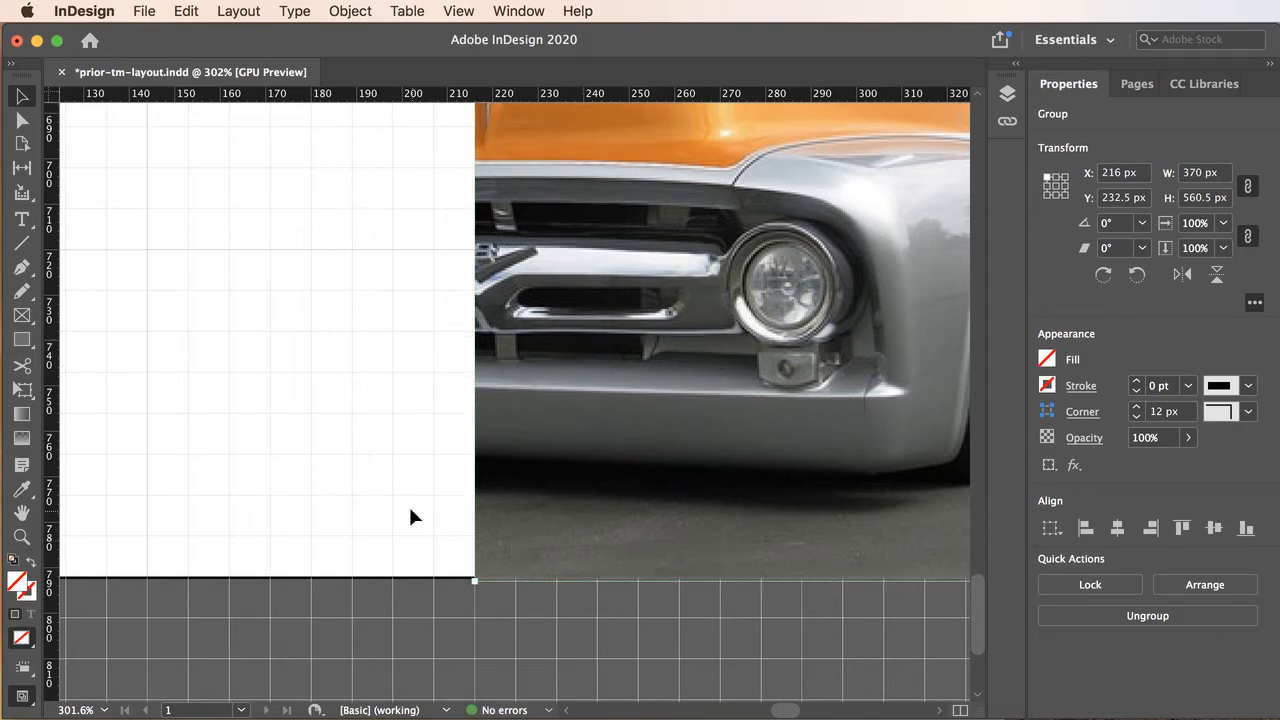
left_click(410, 516)
Examine the image group's placement on the whole page against the document grid and the page edges.
left_click(512, 540, "alt")
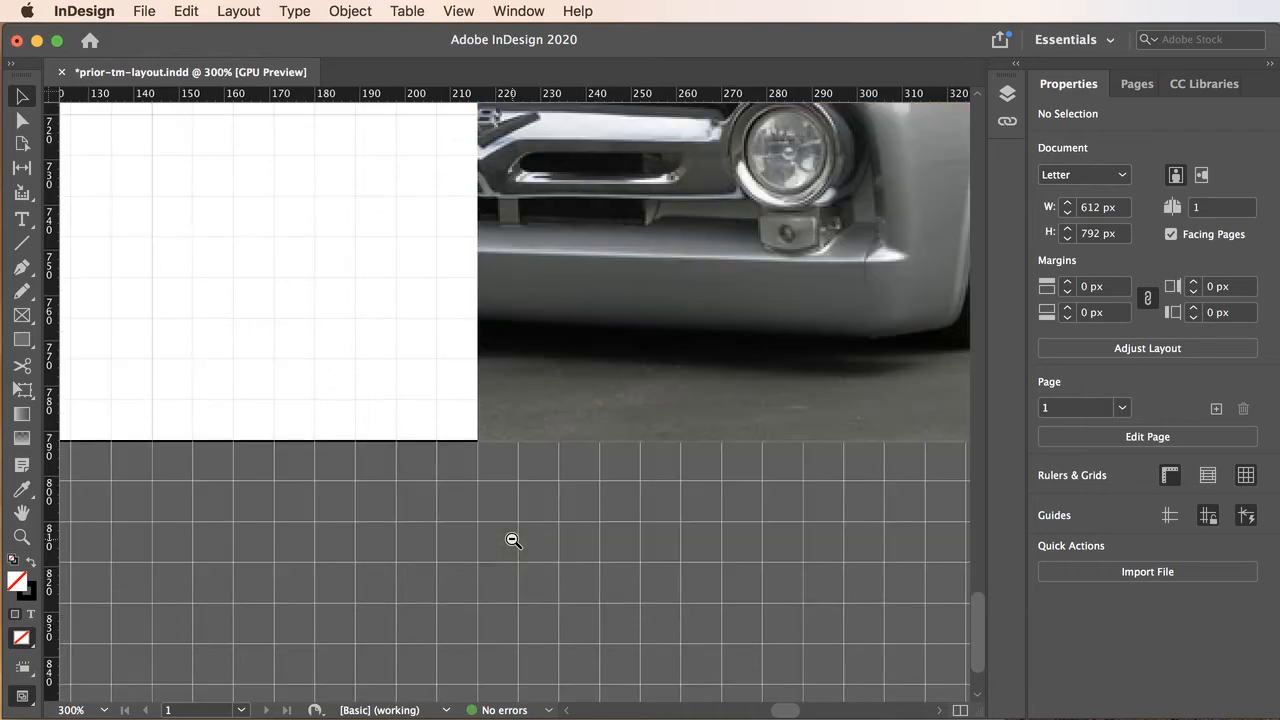
left_click(516, 412, "alt")
left_click(524, 403, "alt")
left_click(525, 403, "alt")
left_click(528, 404, "alt")
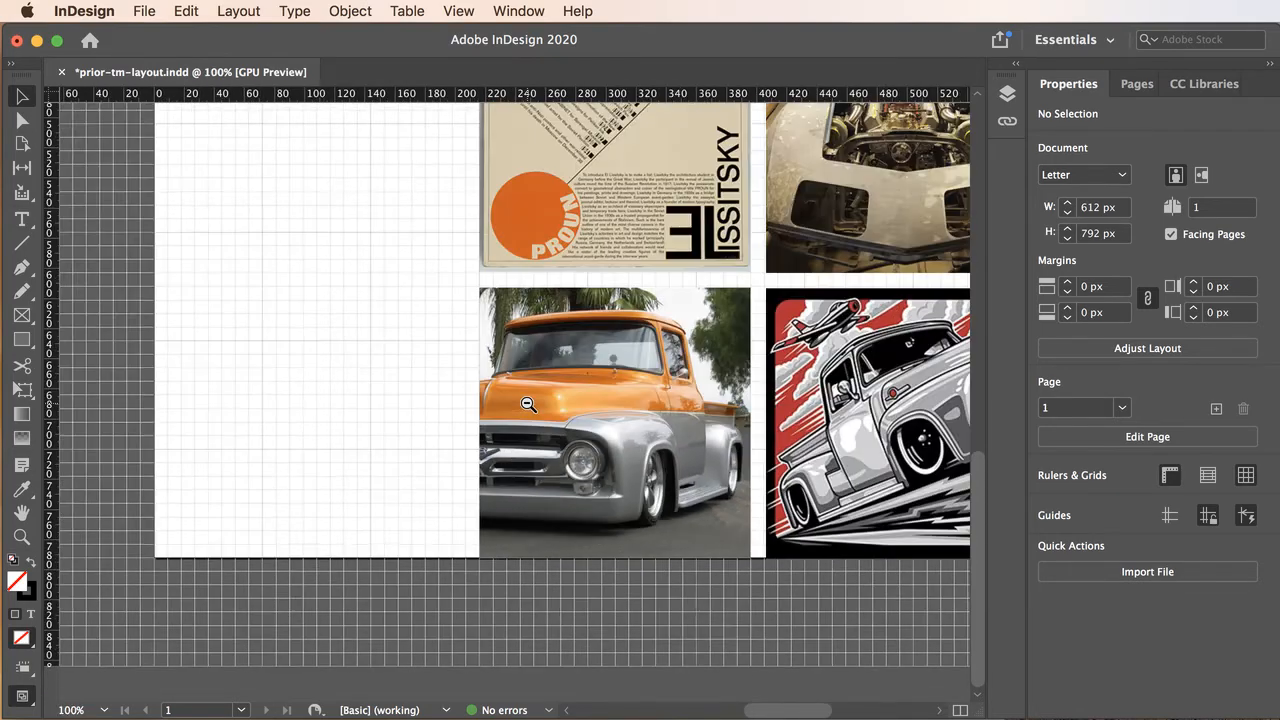
left_click(528, 404, "alt")
left_click(529, 404, "alt")
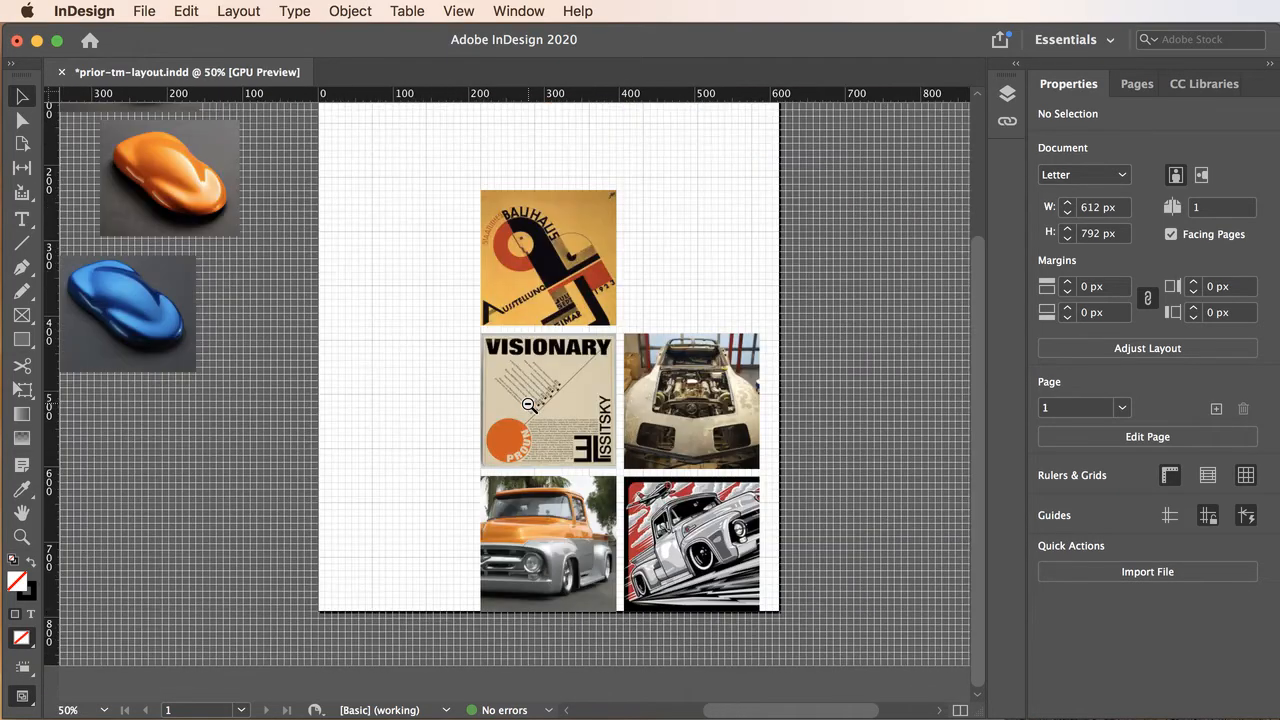
left_click(556, 471)
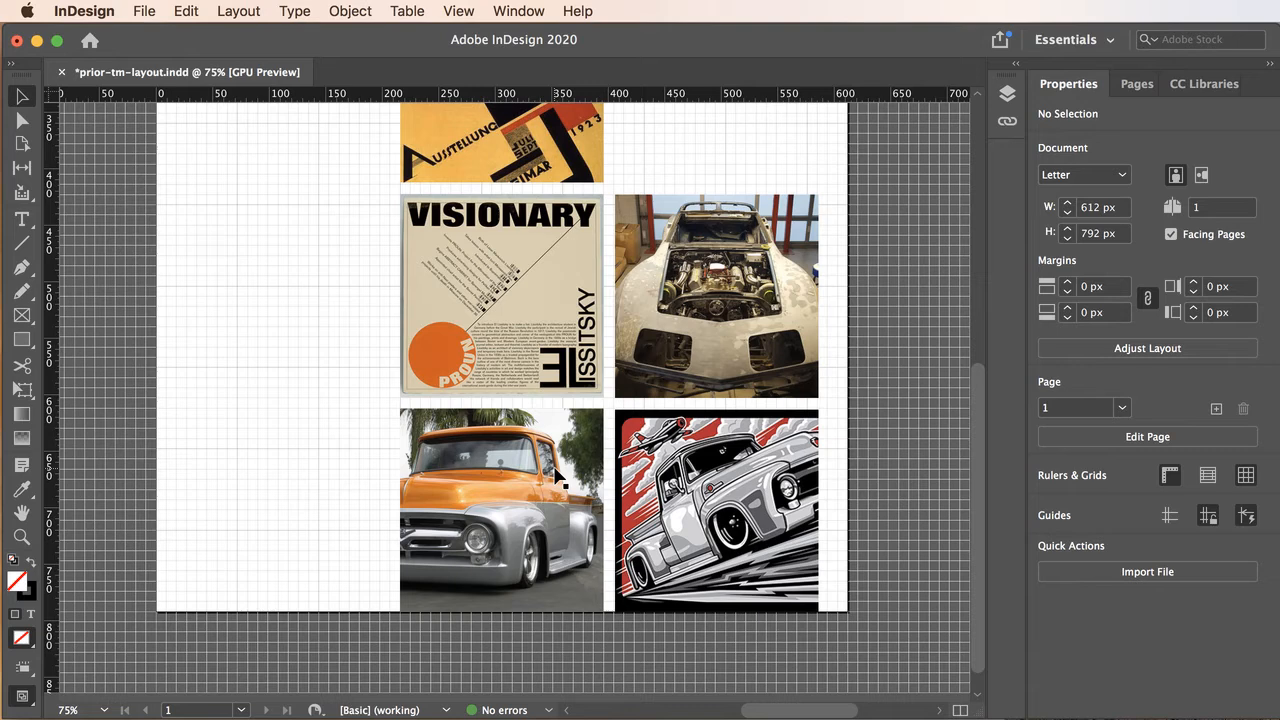
Lock the image group and the images layer that contains it.
left_click(1007, 94)
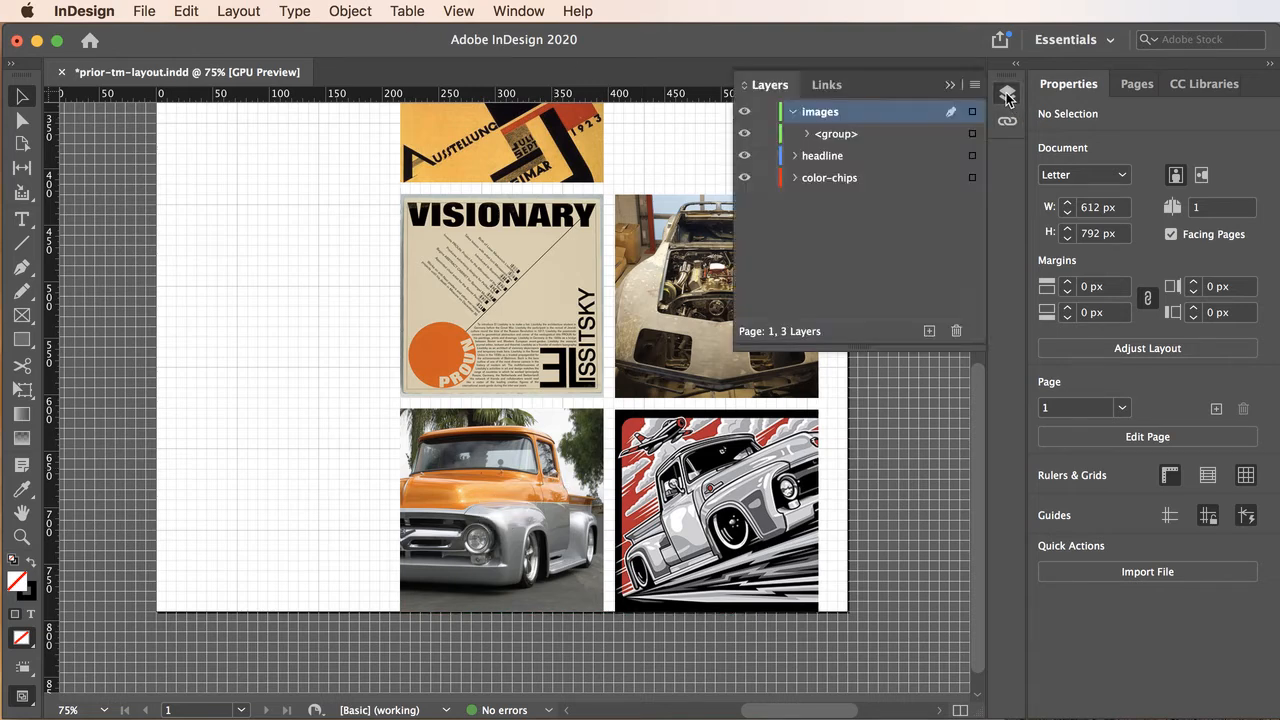
left_click(807, 134)
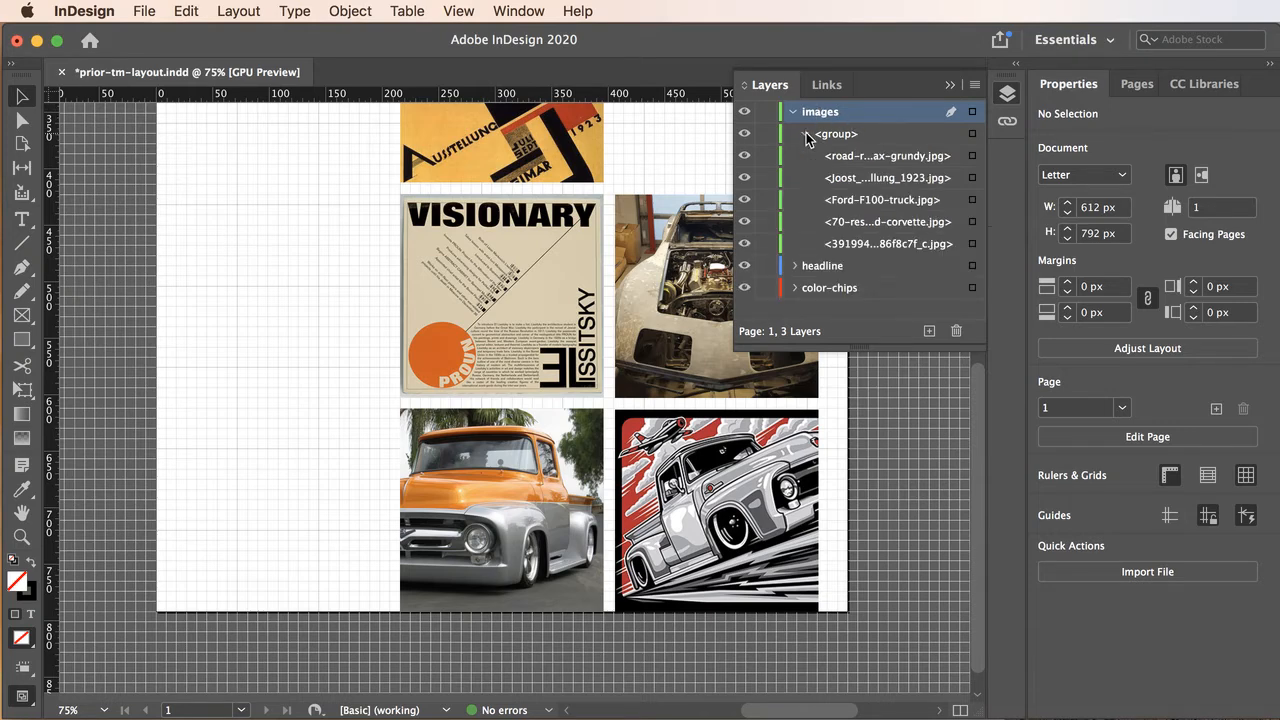
left_click(807, 134)
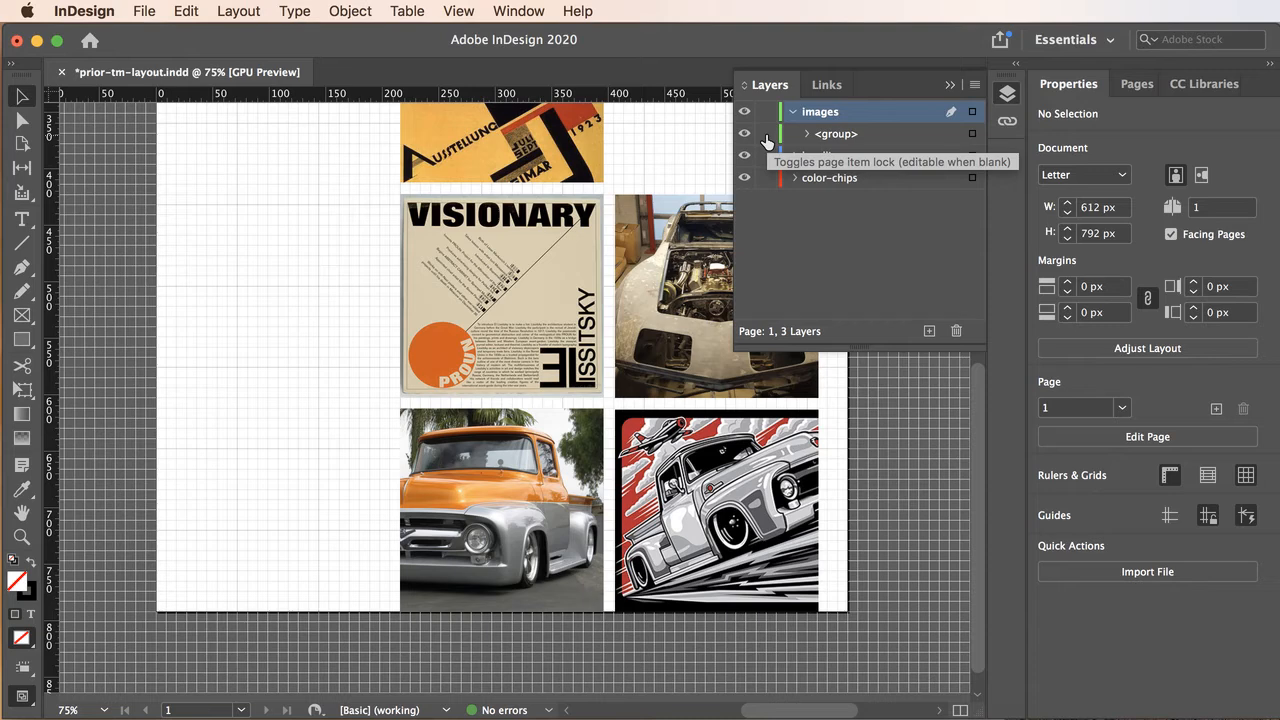
left_click(766, 135)
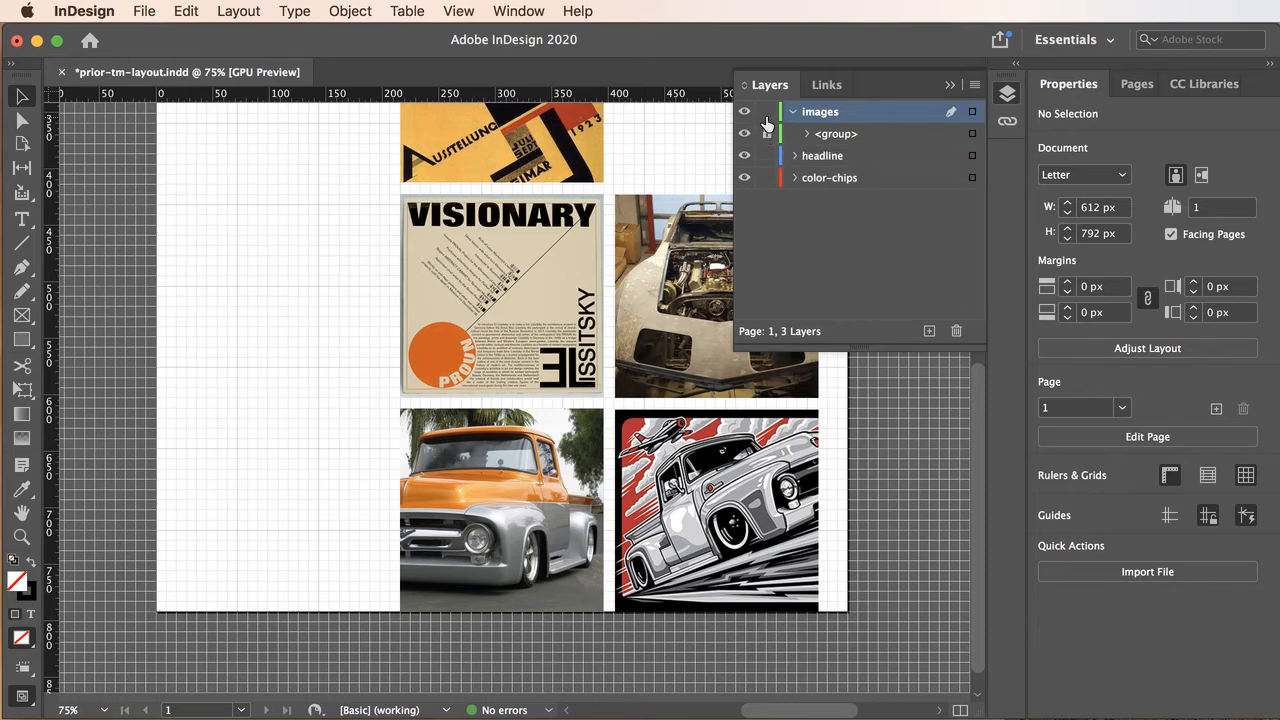
left_click(766, 112)
left_click(778, 135)
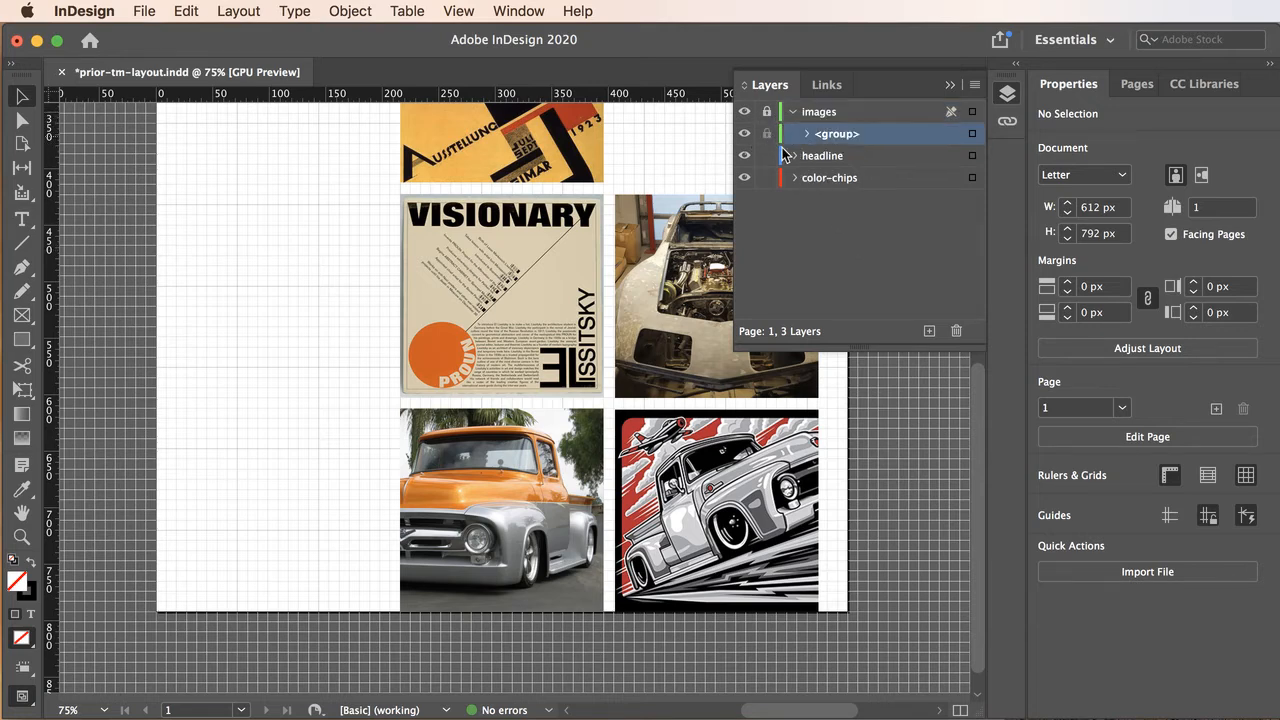
left_click(767, 112)
left_click(767, 112)
left_click(949, 89)
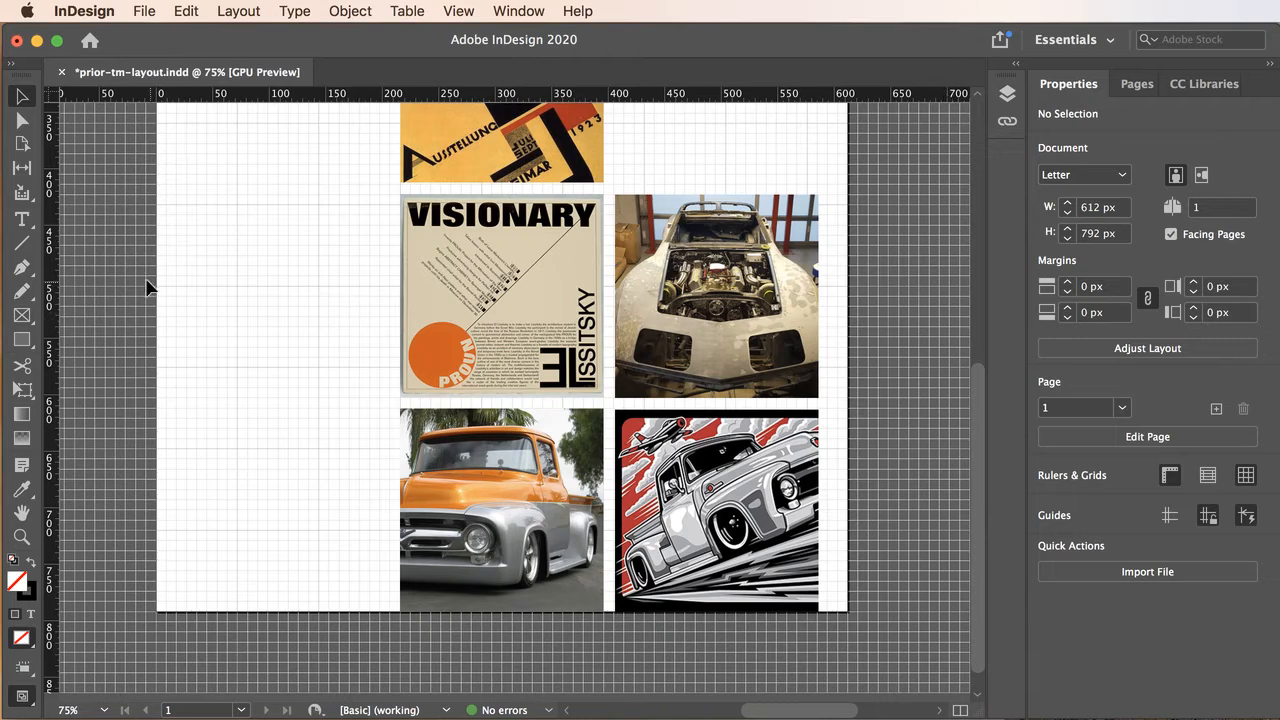
Choose the Pen tool and add a new layer named line-art above the images layer.
left_click(24, 272)
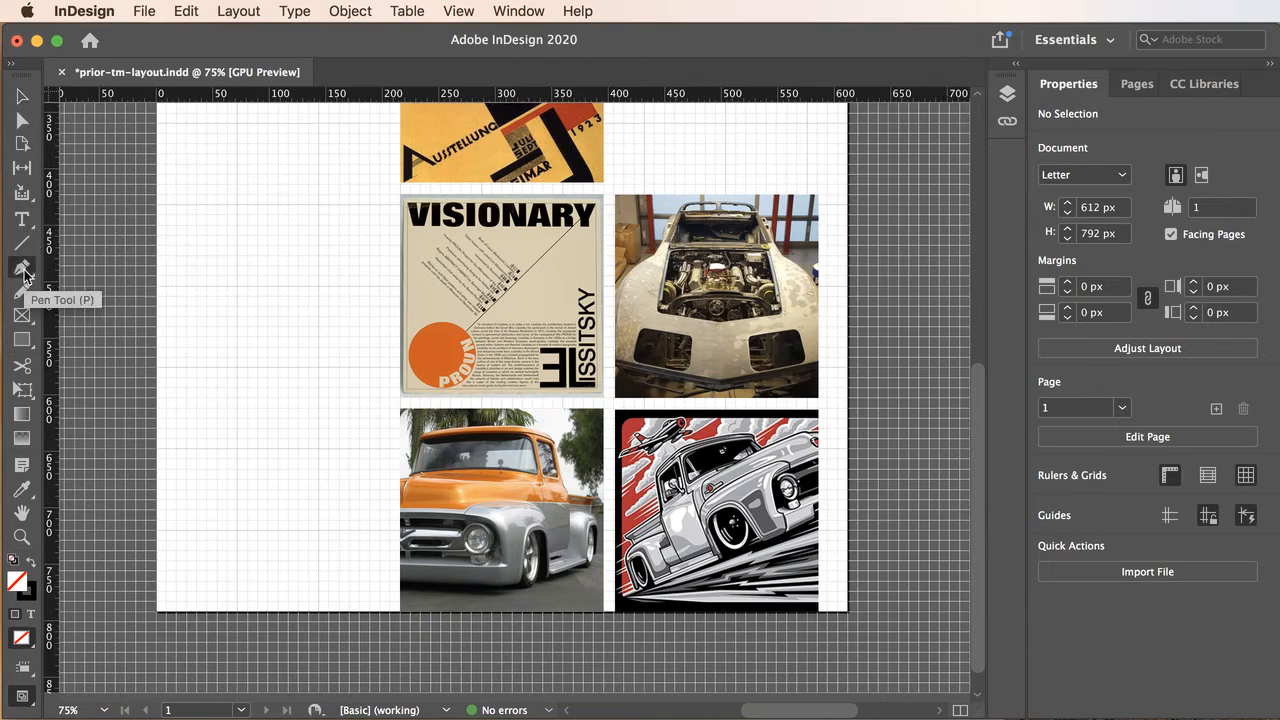
left_click(24, 272)
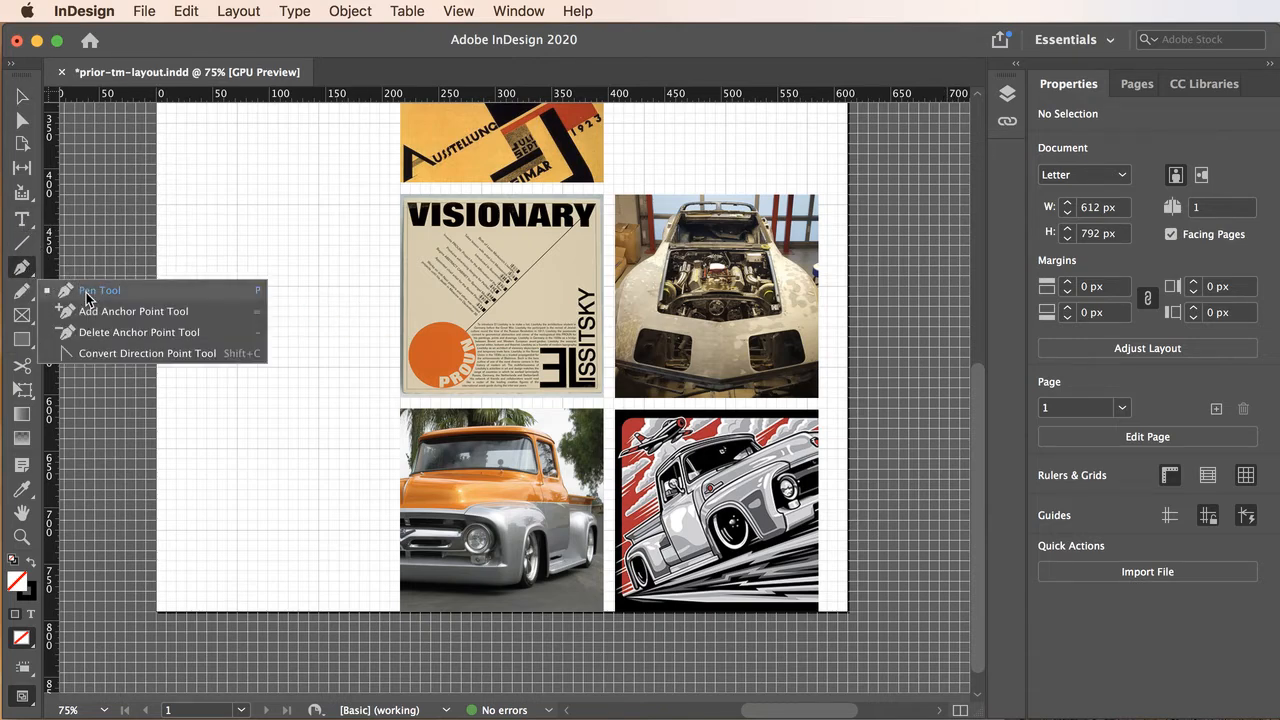
left_click(86, 296)
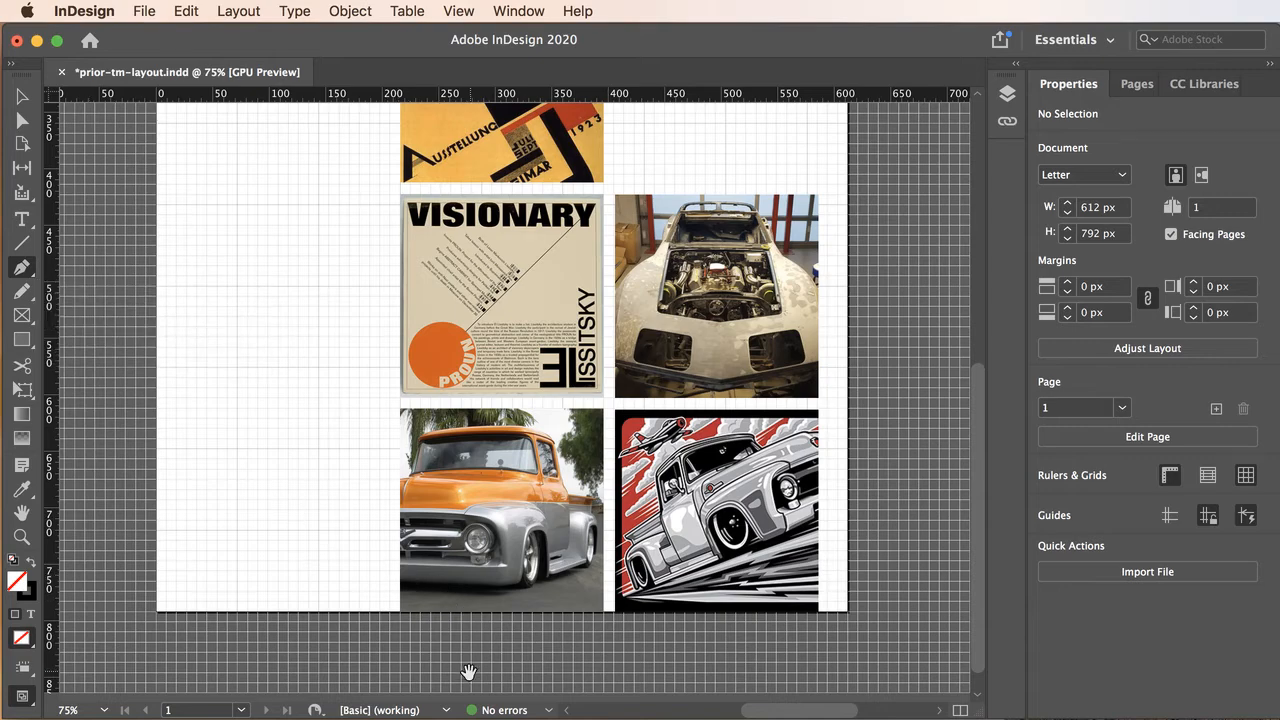
key("super+equal")
key("super+equal")
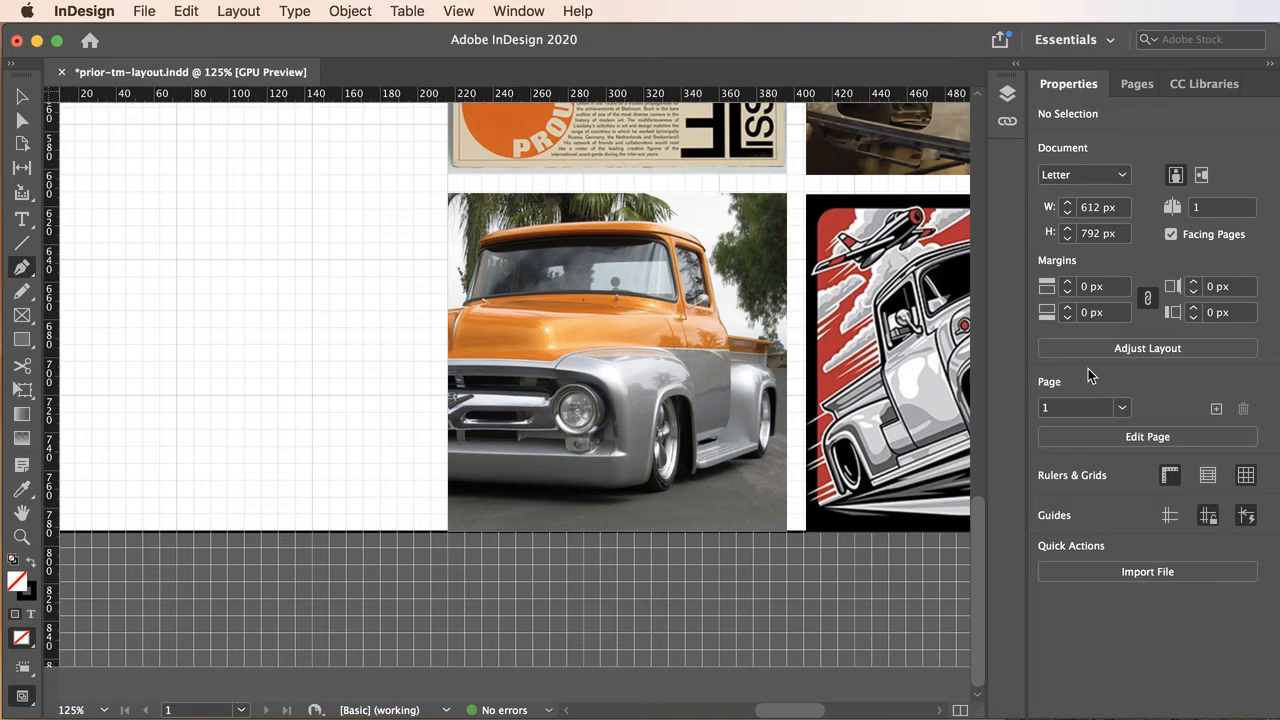
left_click(1007, 95)
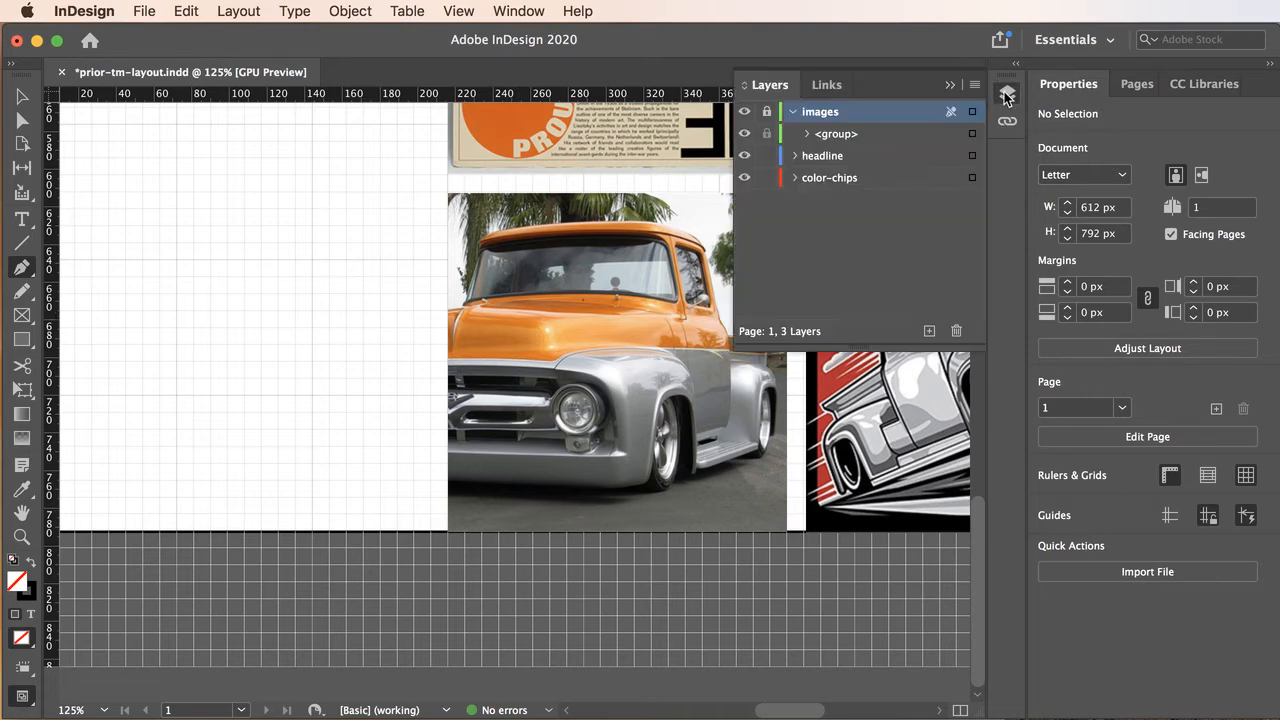
left_click(929, 331)
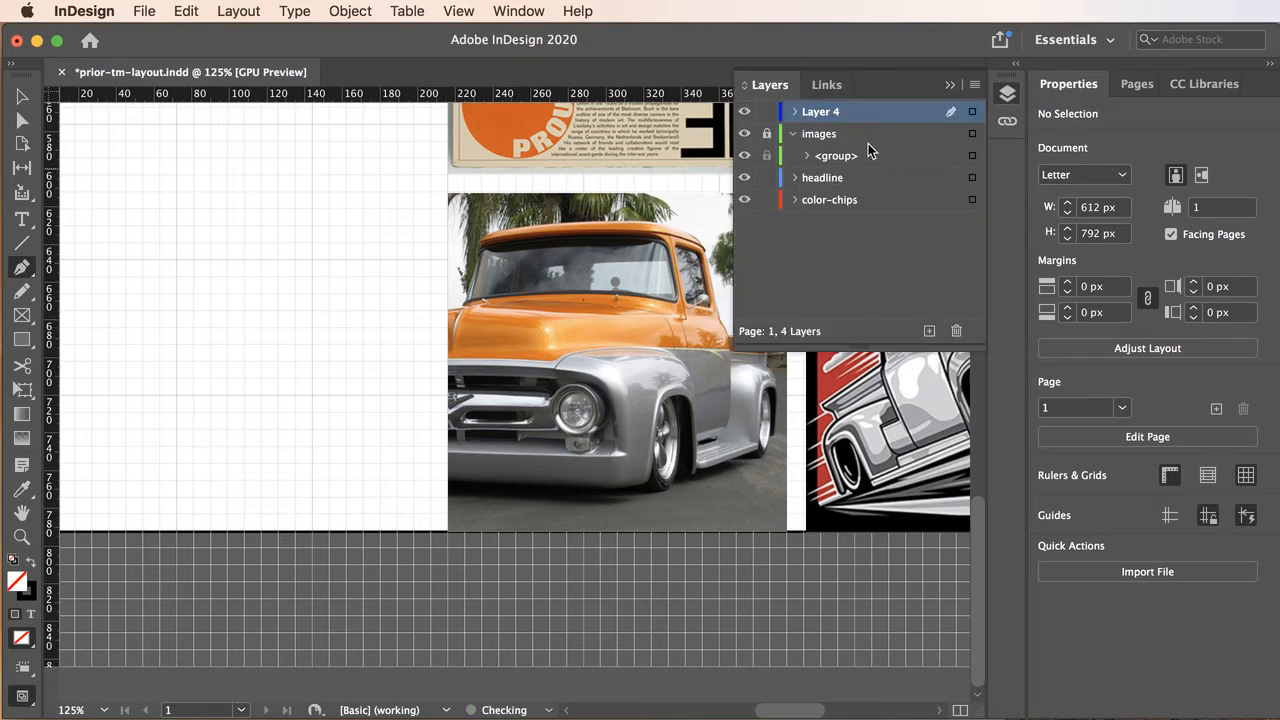
double_click(829, 113)
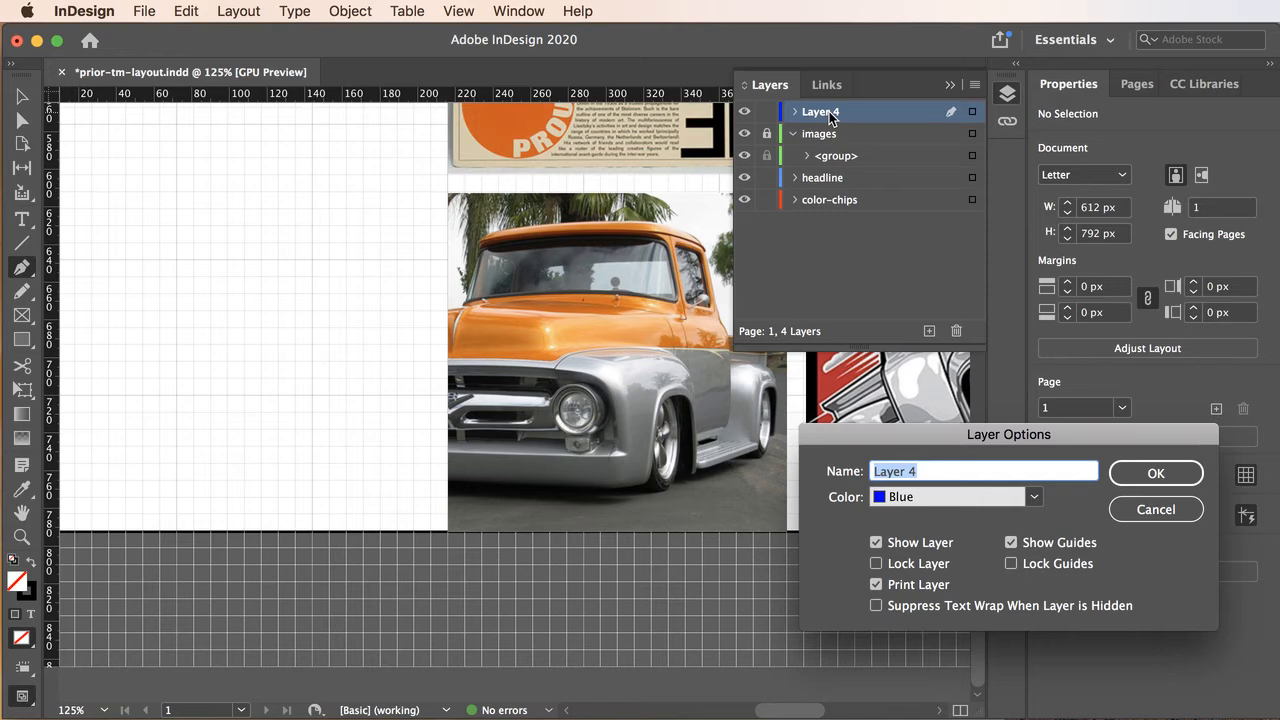
type("line-art")
left_click(1165, 474)
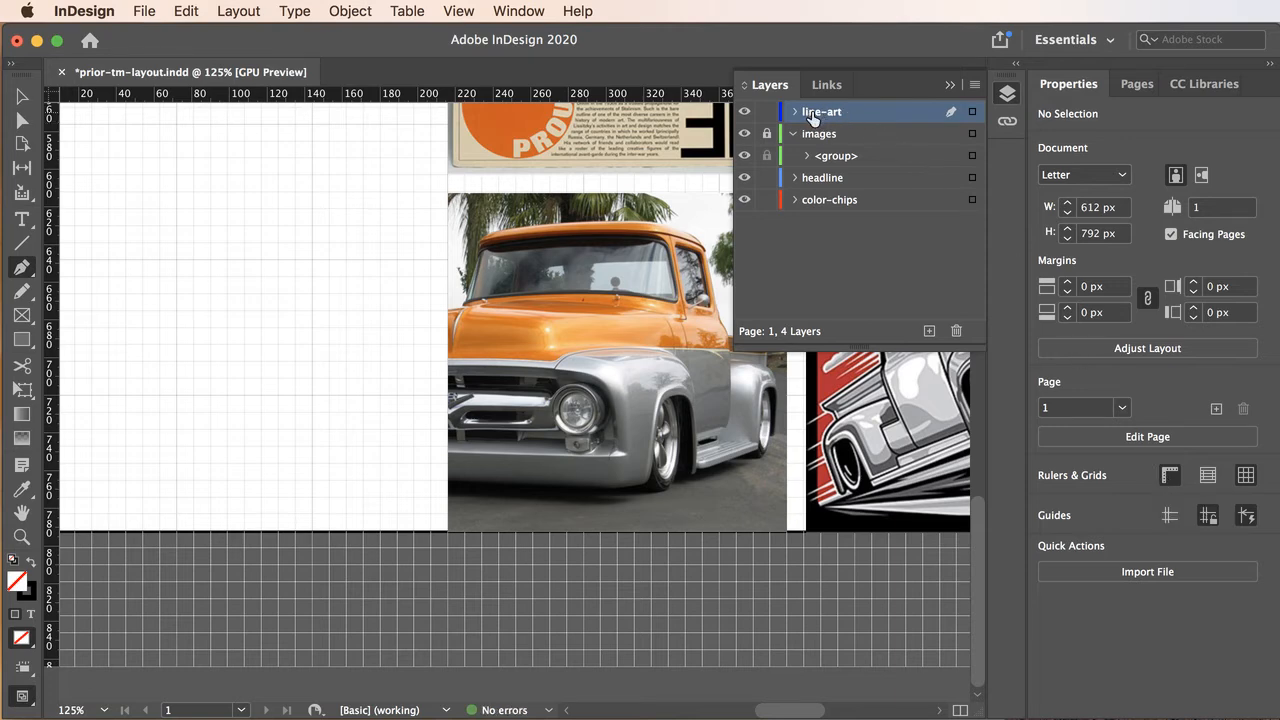
left_click(950, 85)
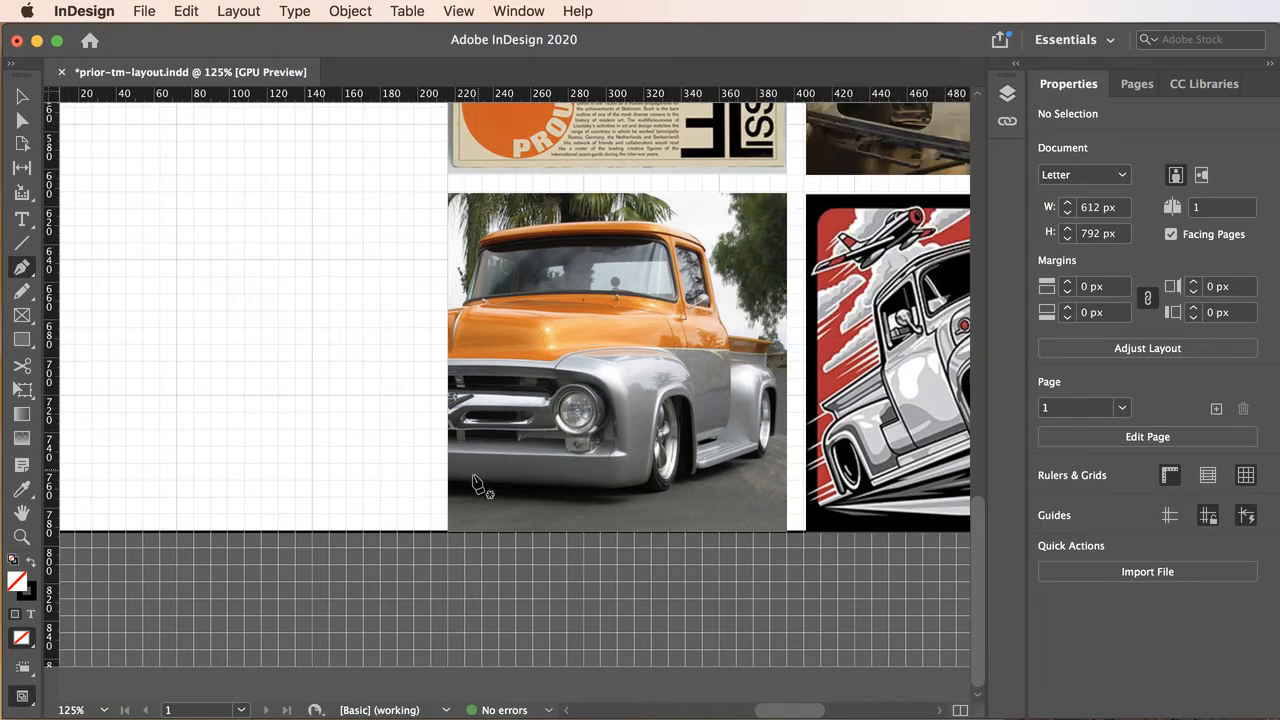
Draw a straight vertical line at X 216 px along the images' left edge, from the page's bottom edge at Y 792 px up to Y 143 px.
left_click(450, 538)
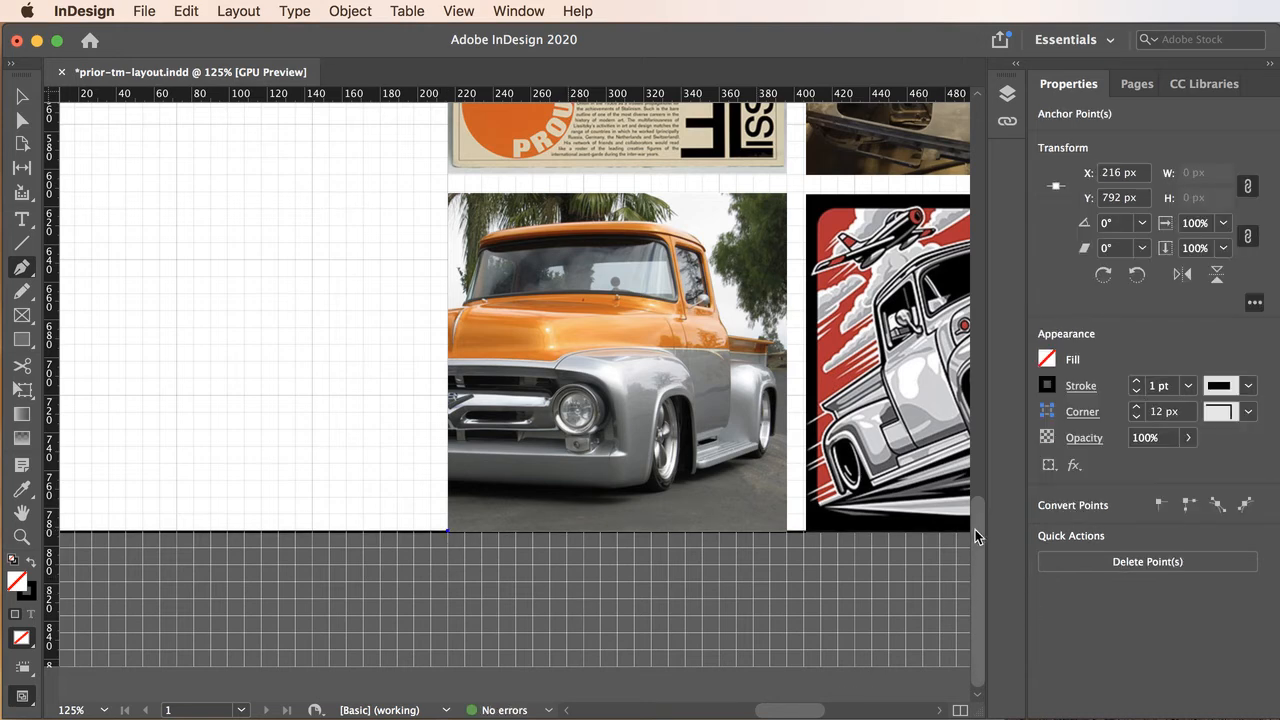
left_click_drag(978, 530, 1017, 202)
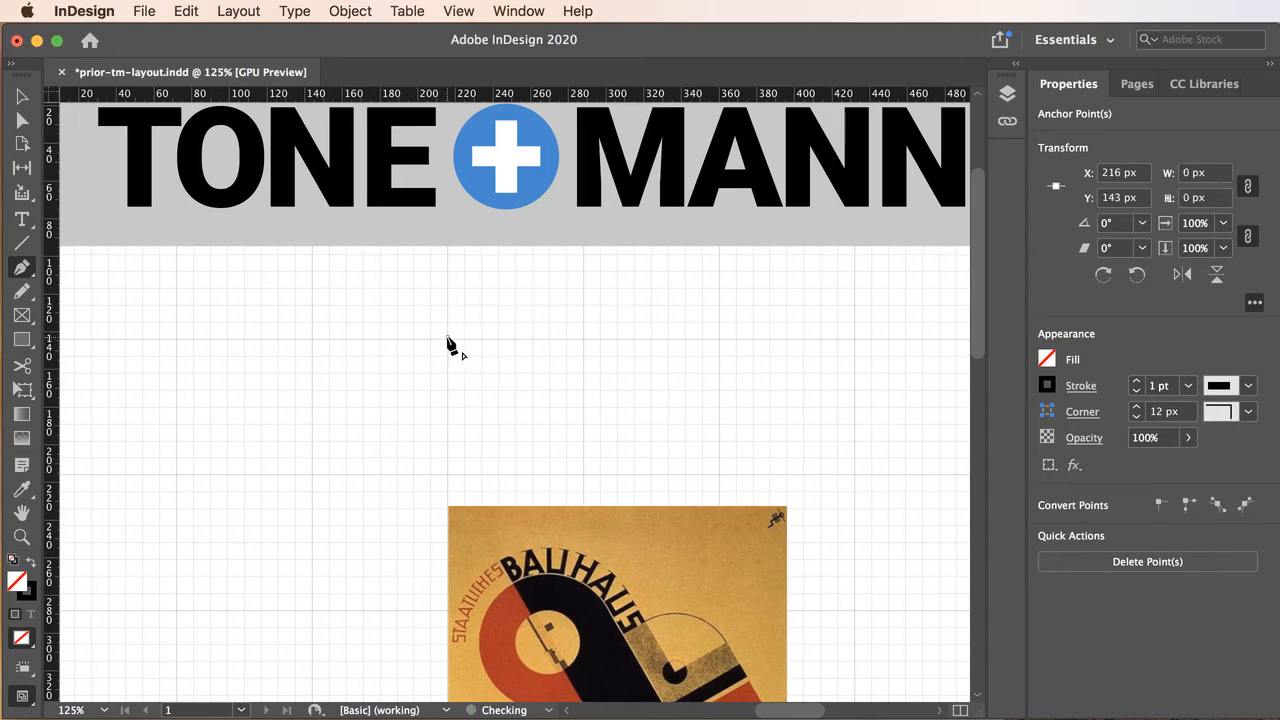
left_click(447, 338)
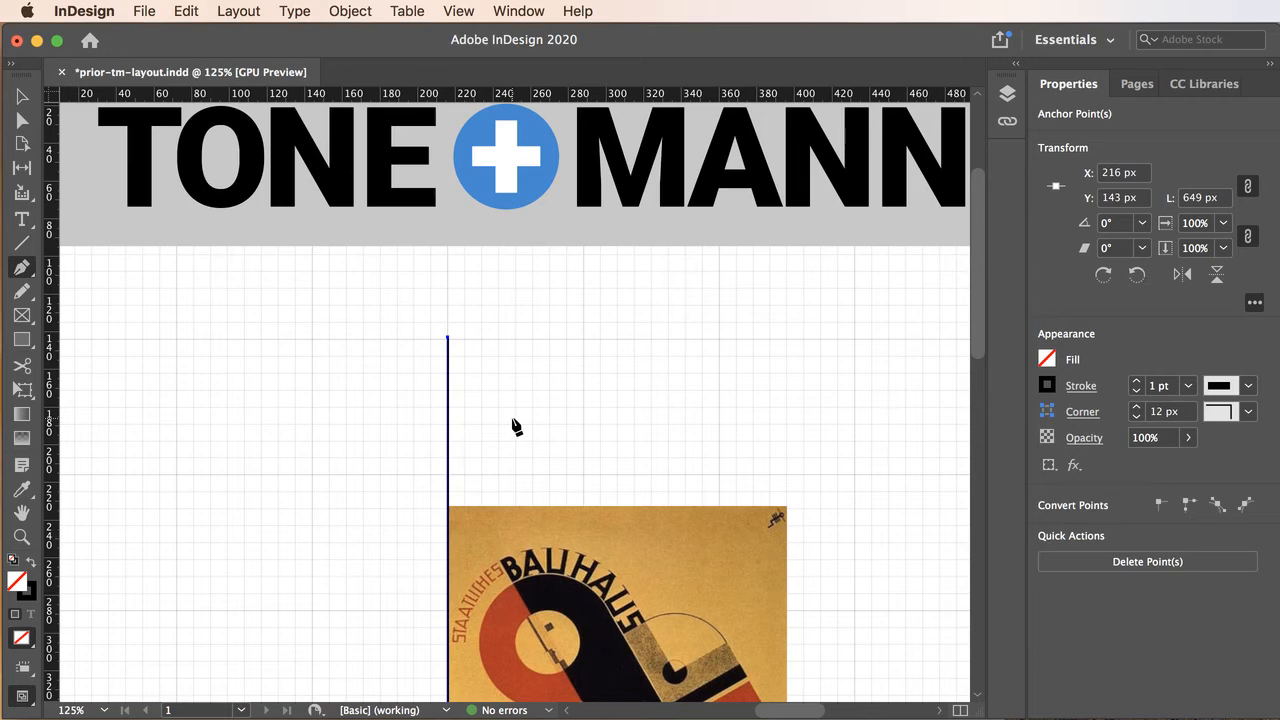
Select the whole vertical line and increase its stroke weight to 5 pt.
left_click(20, 97)
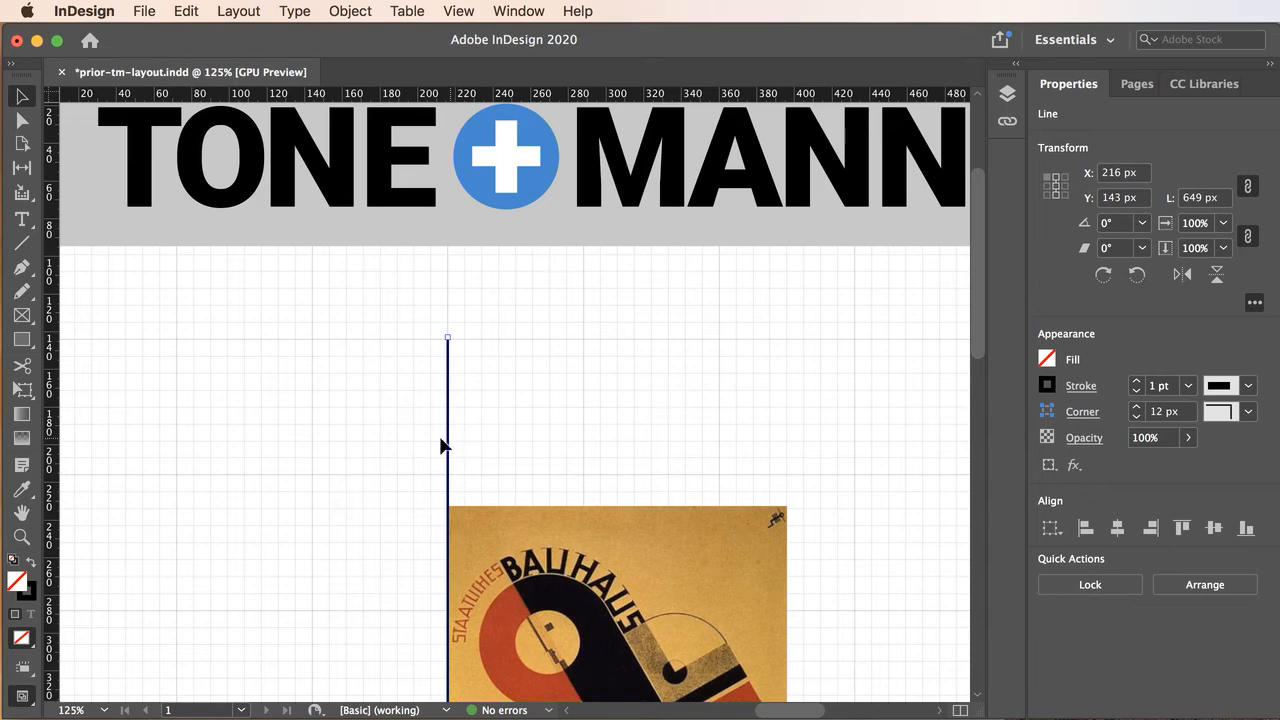
left_click(1137, 382)
left_click(1137, 382)
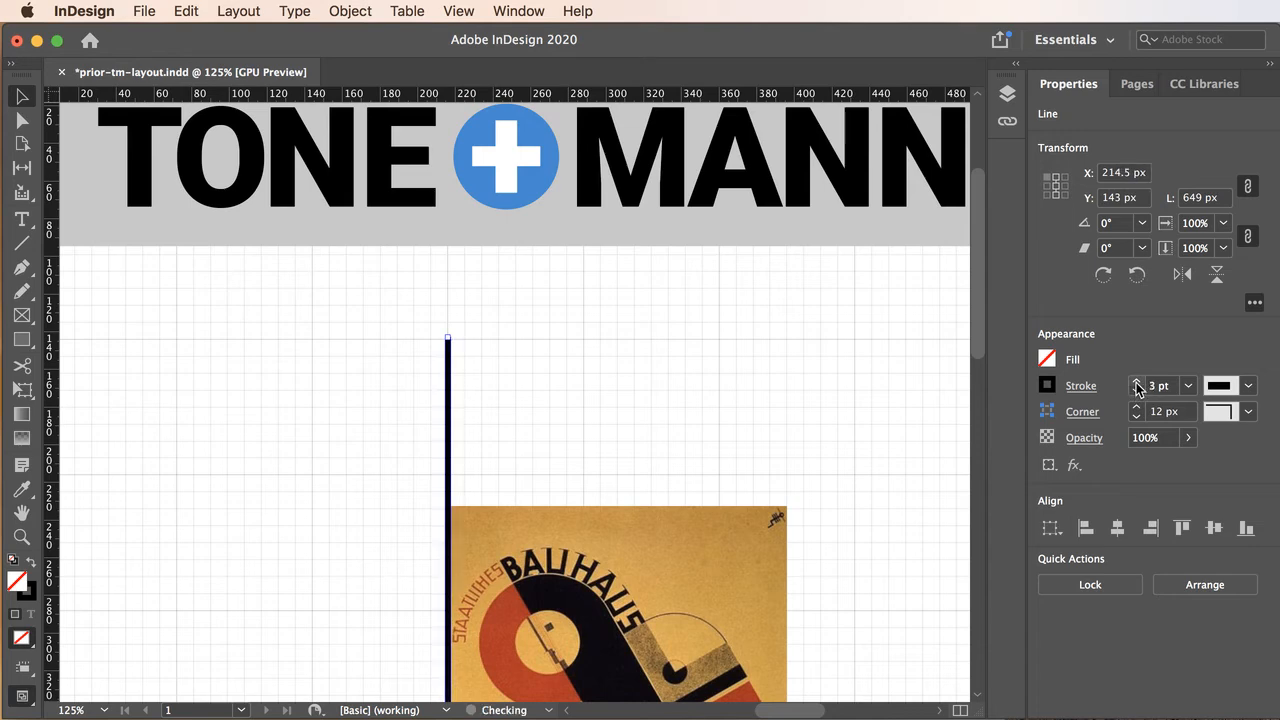
left_click(1137, 382)
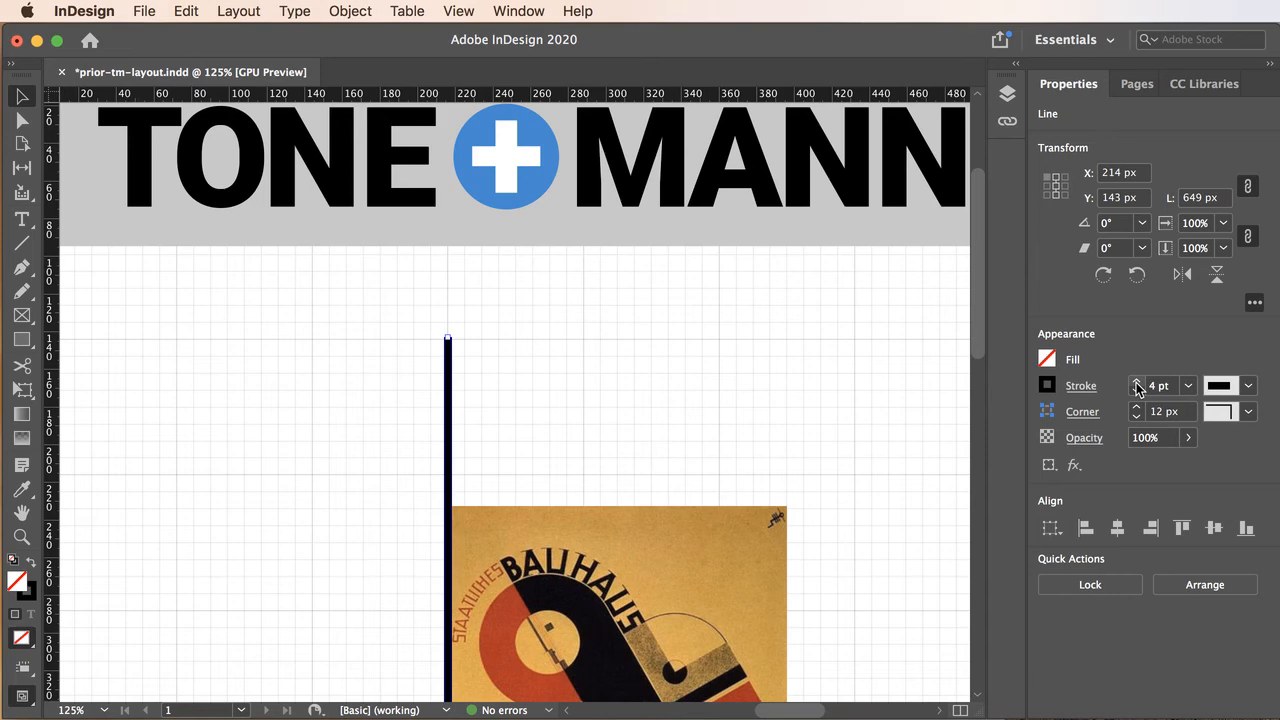
left_click(1136, 382)
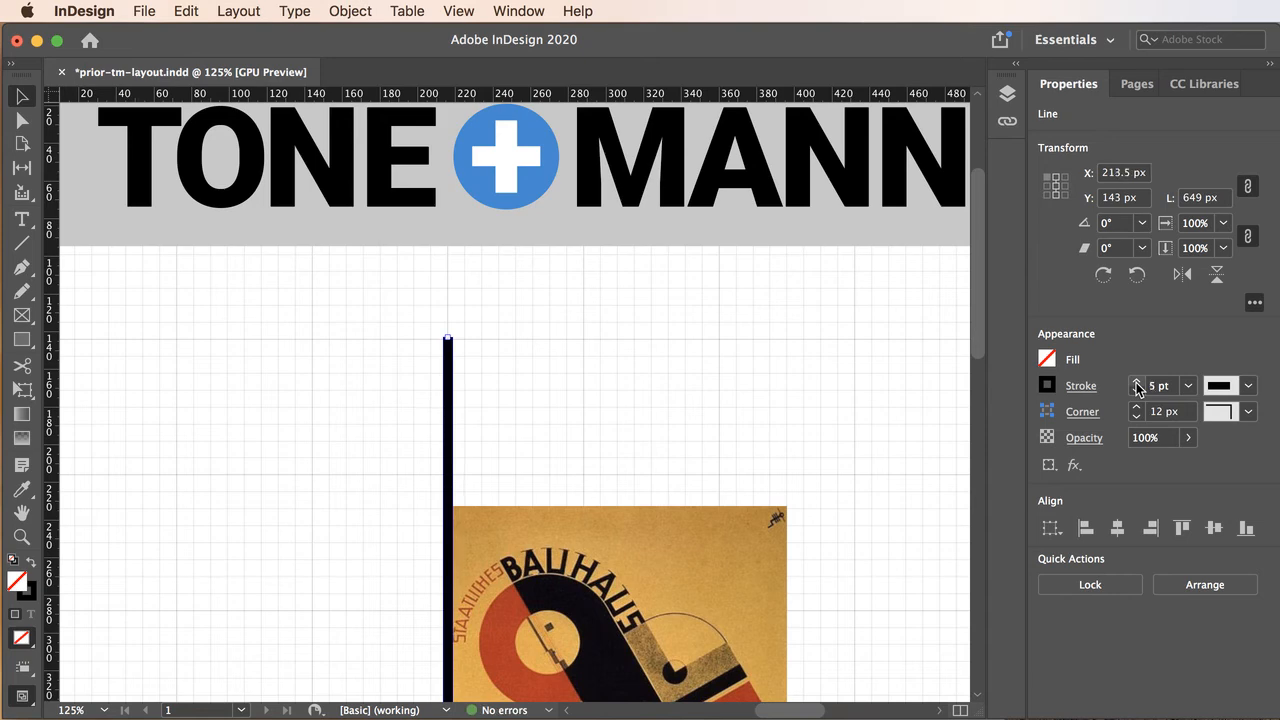
Review the stroke styles, corner shapes and stroke colour swatches offered for the vertical line.
left_click(1249, 387)
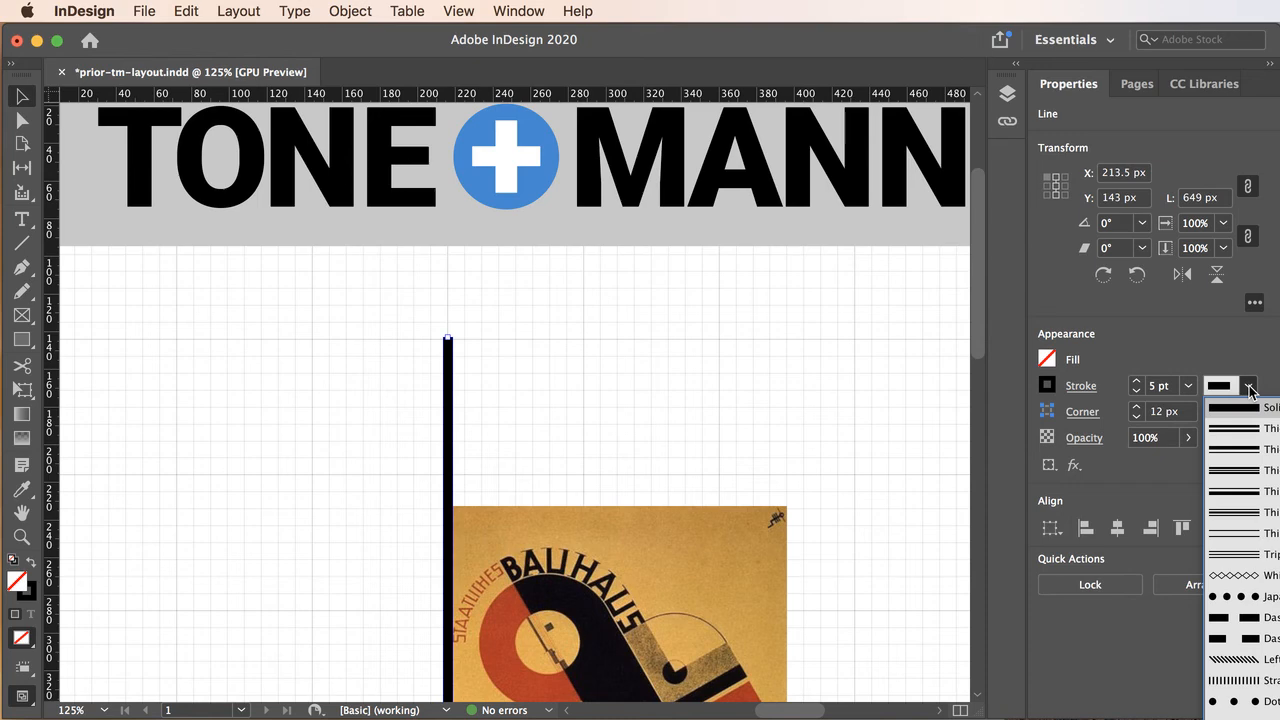
left_click(1249, 388)
left_click(1248, 412)
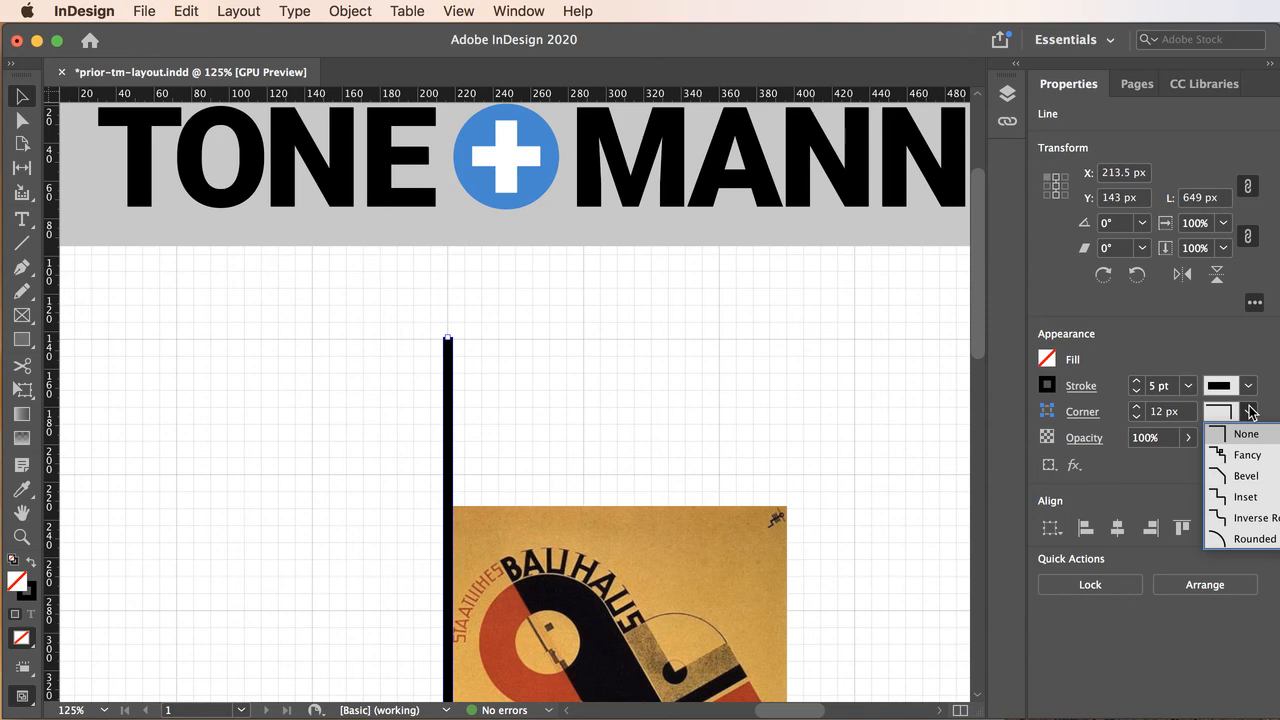
left_click(1229, 340)
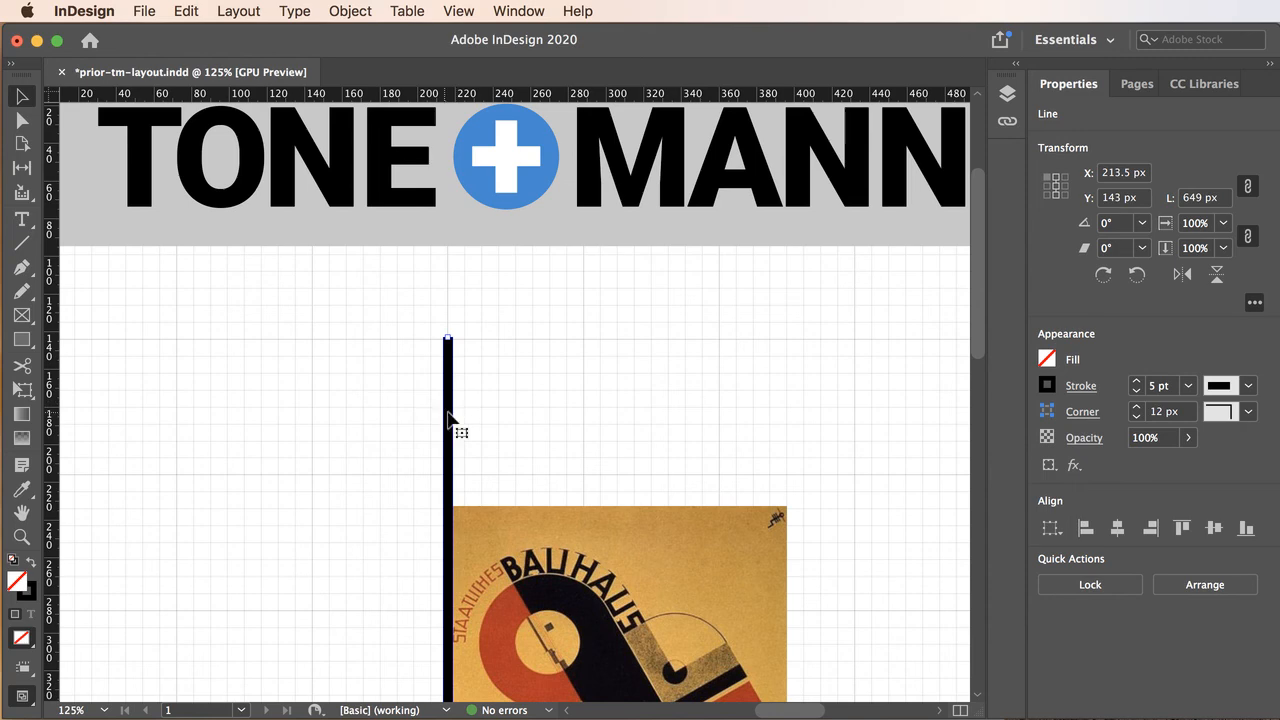
left_click(1047, 386)
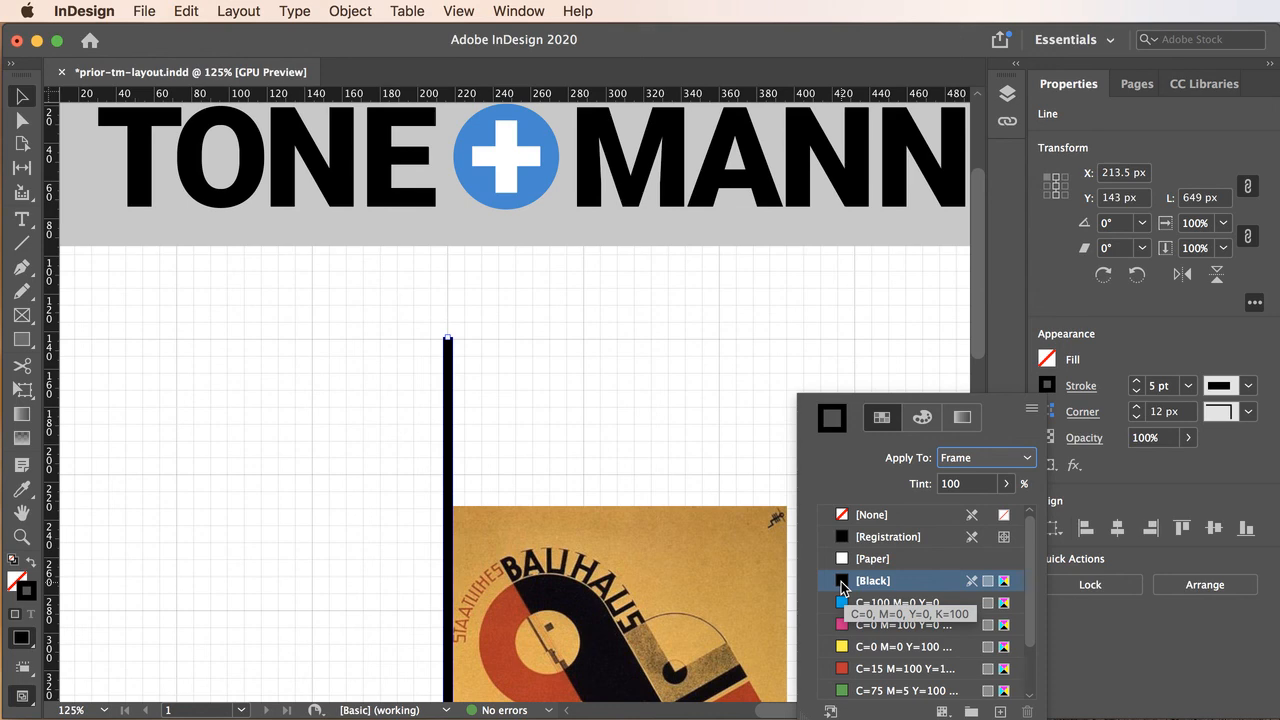
left_click(918, 371)
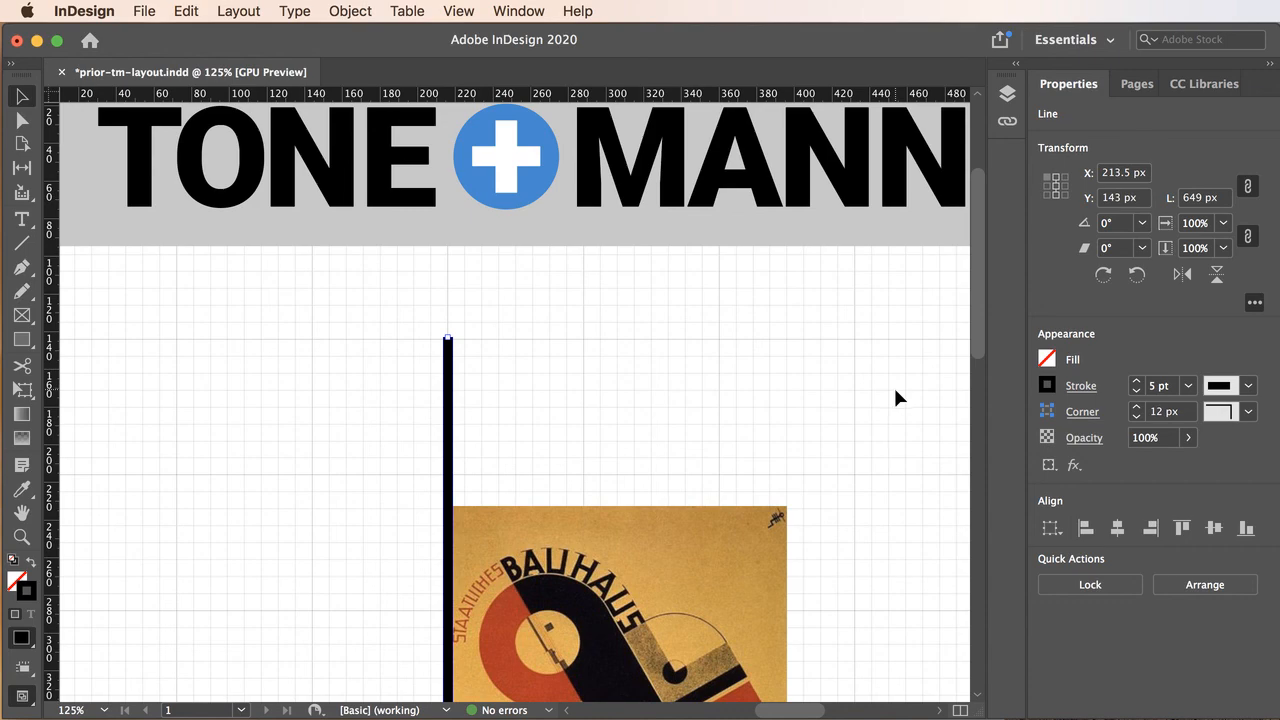
Hide the document grid and save the document with the line deselected.
left_click(787, 425, "alt+super")
left_click(744, 427, "alt+super")
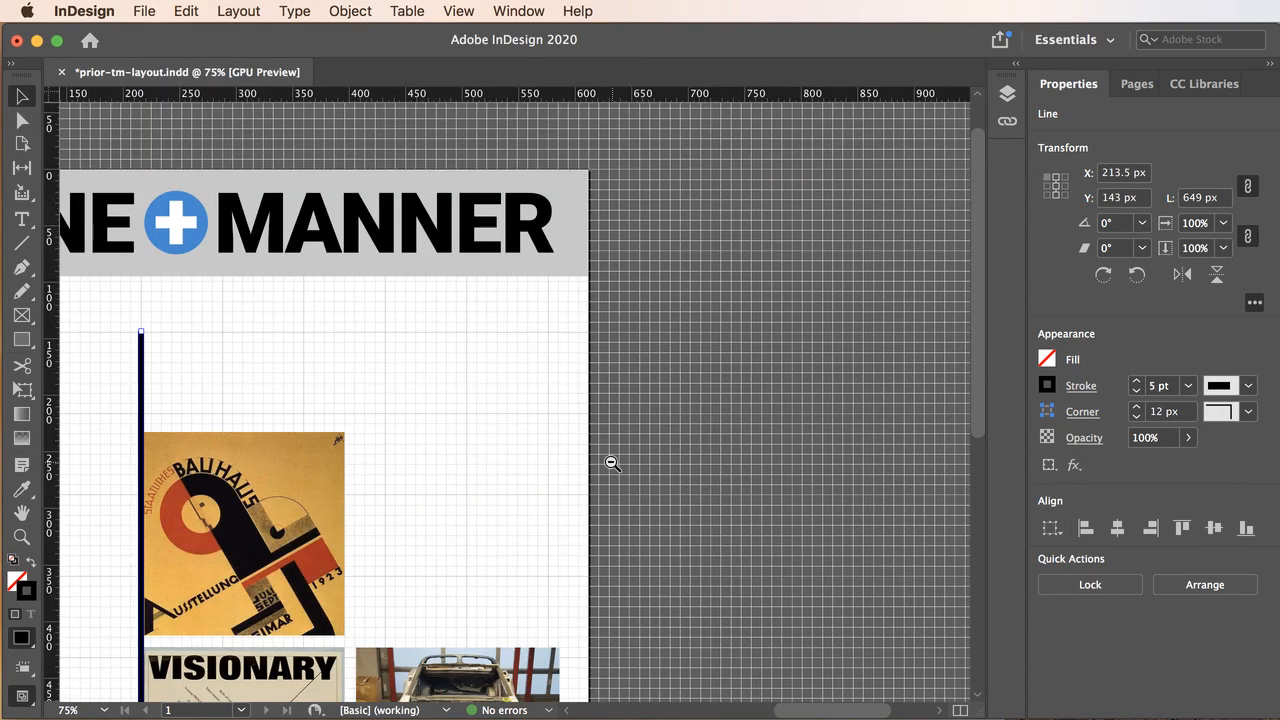
left_click(608, 460, "alt+super")
left_click(509, 500, "alt+super")
left_click(651, 466, "super")
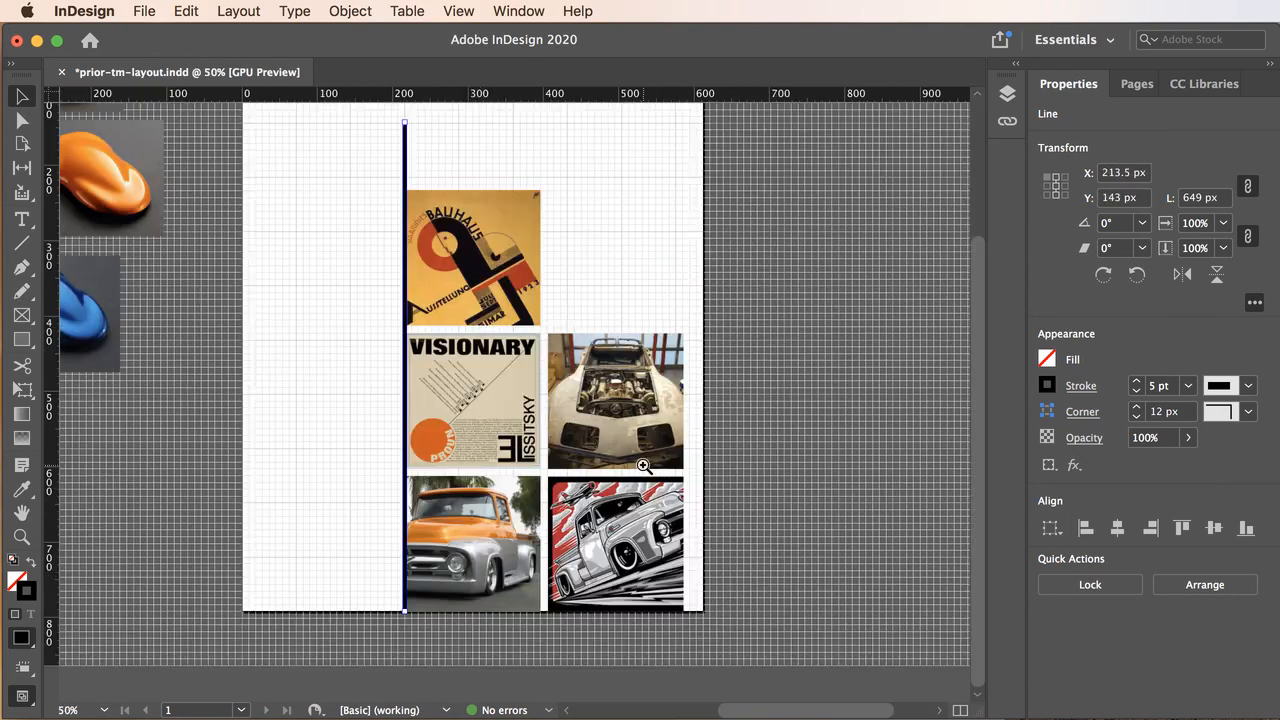
left_click(465, 11)
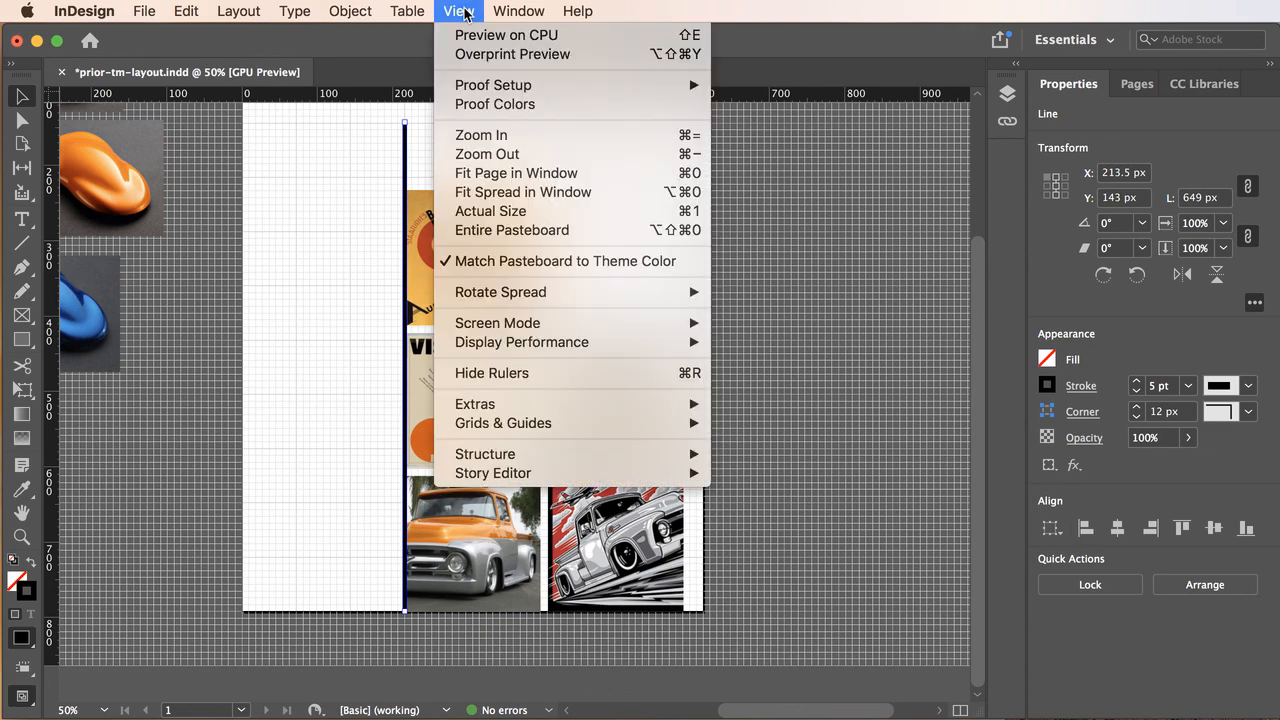
mouse_move(505, 425)
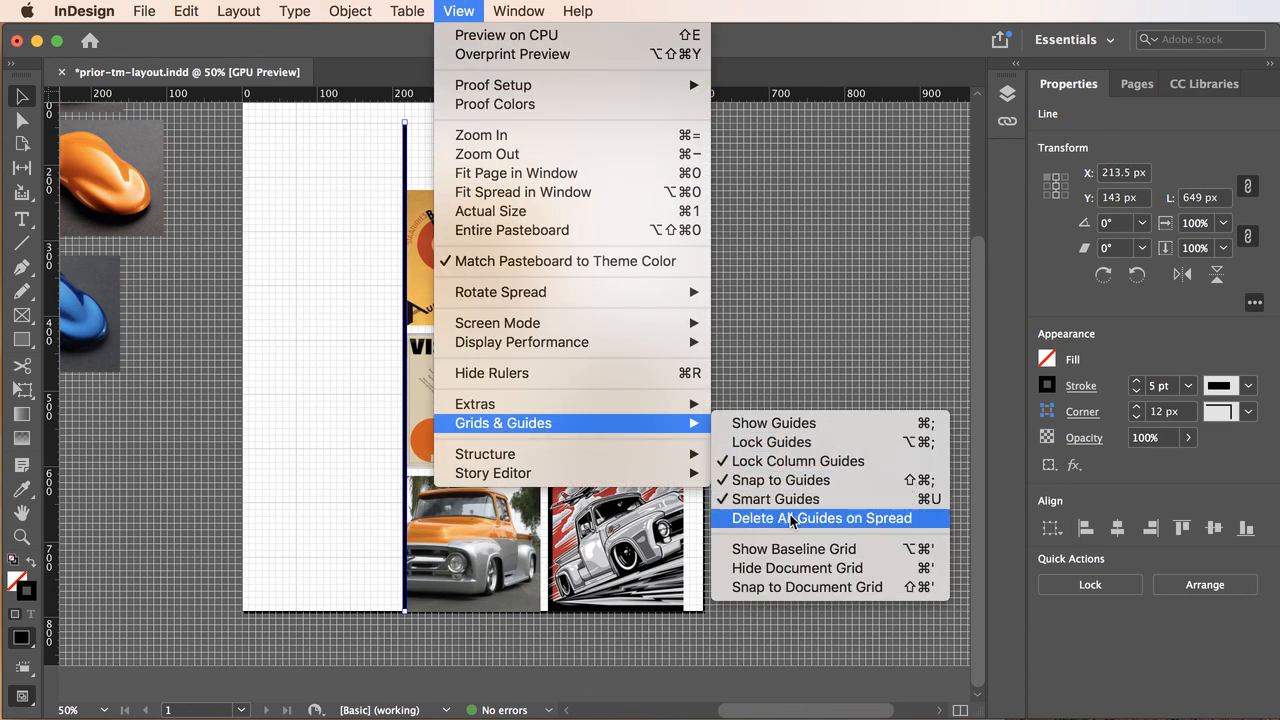
left_click(805, 570)
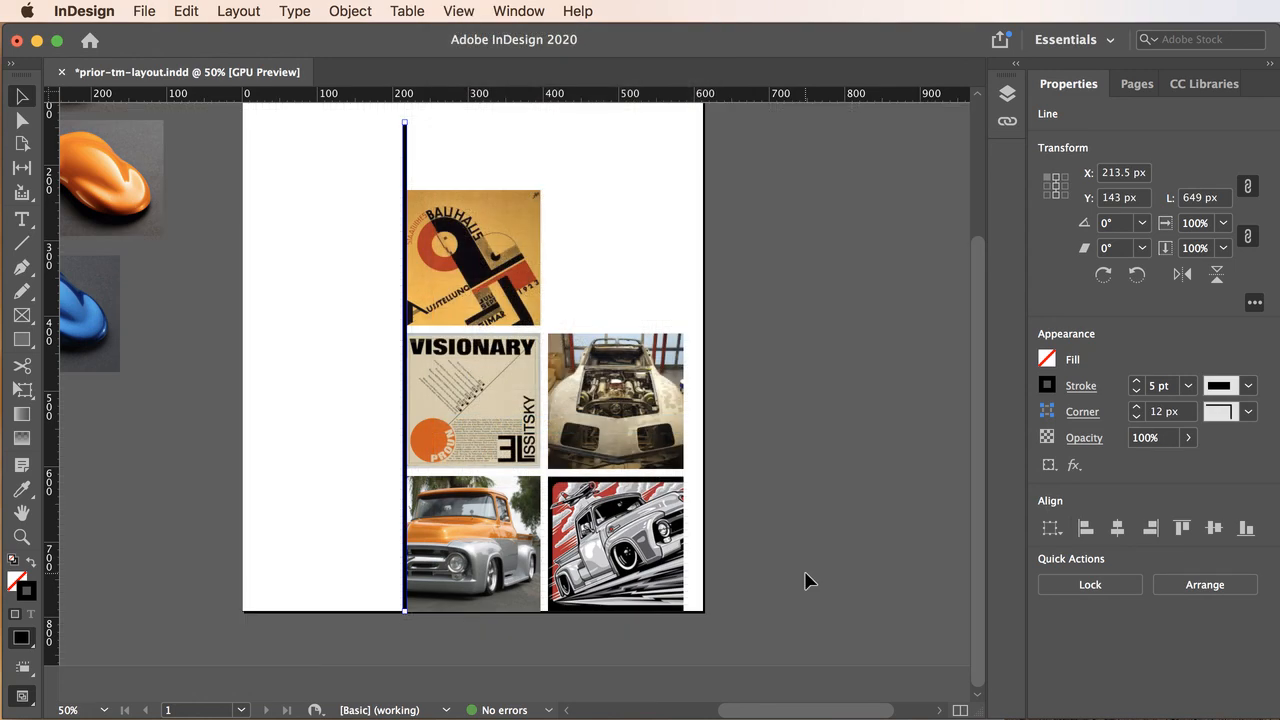
left_click(762, 465)
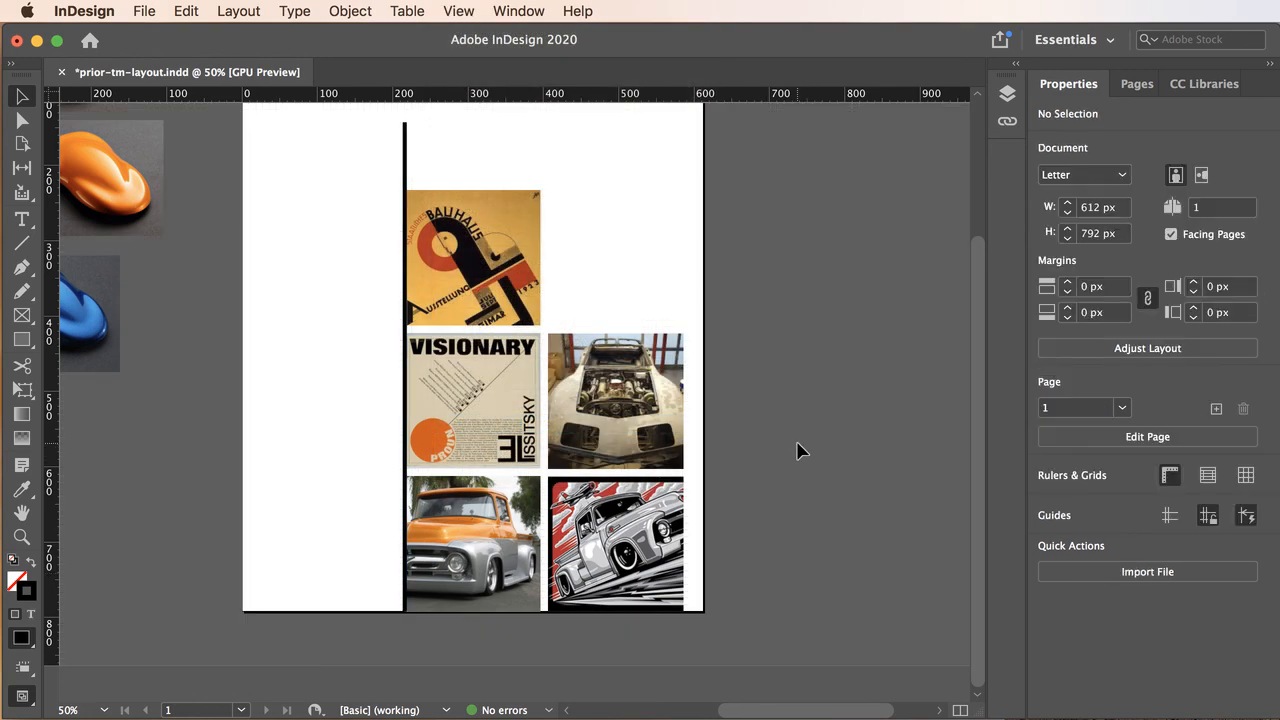
left_click(146, 11)
left_click(195, 146)
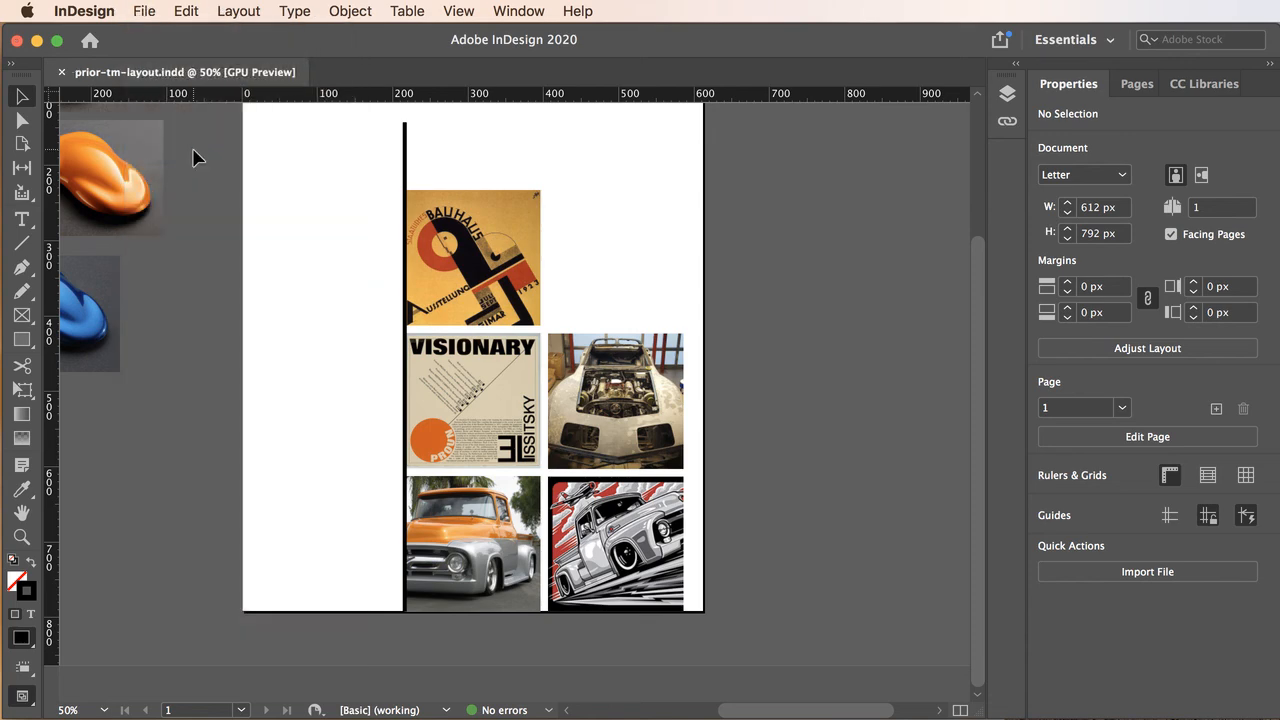